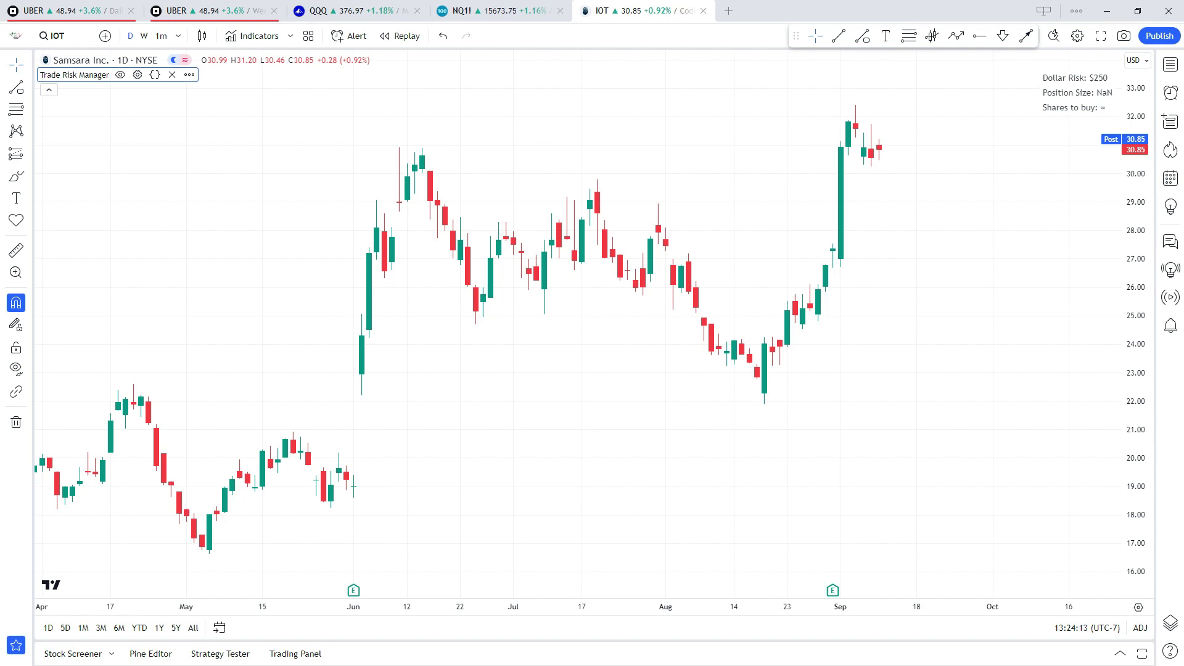
Step: Open the Trade Risk Manager indicator settings and set Equity Risk to 0.50%
left_click(137, 75)
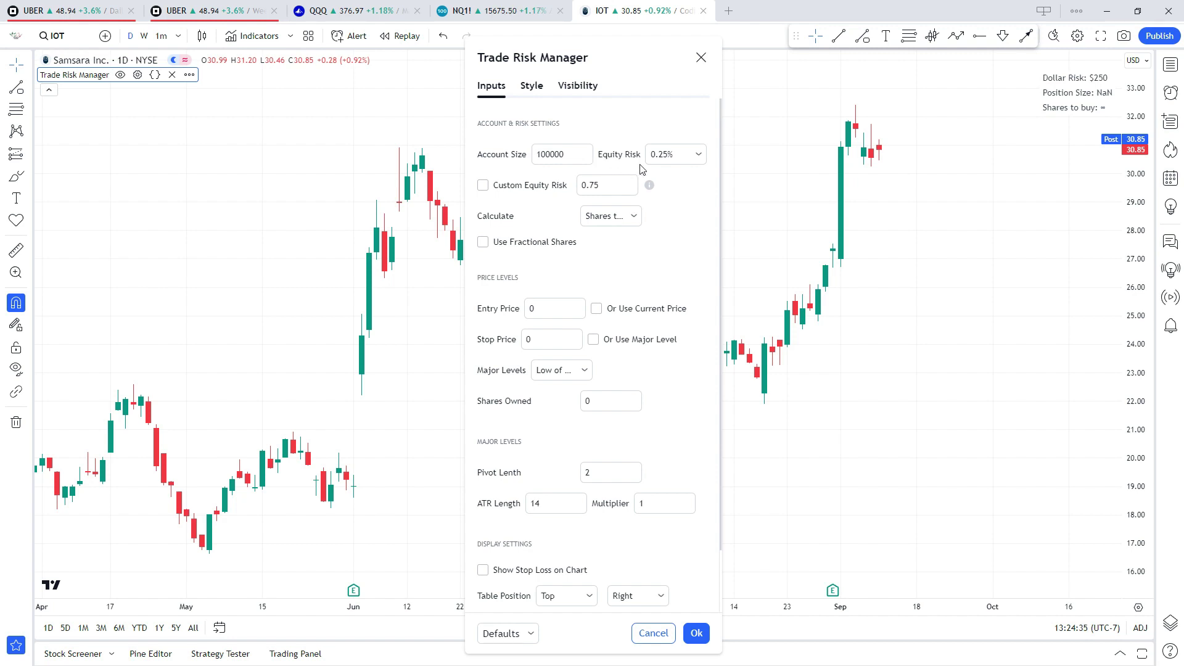
left_click(699, 156)
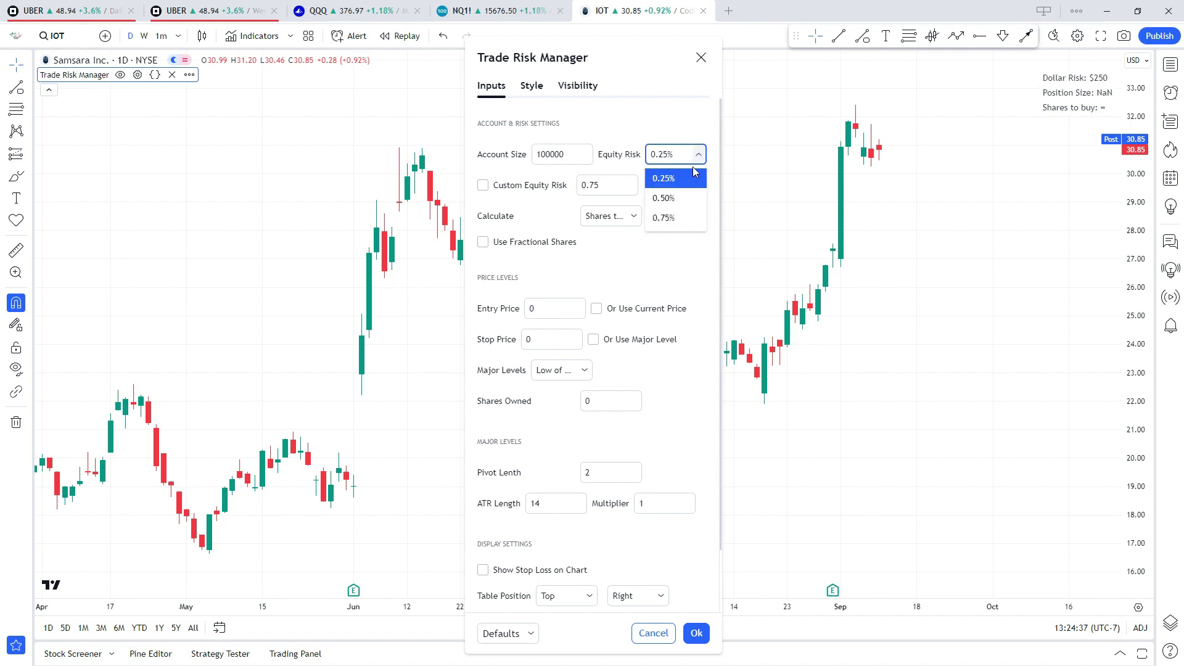
left_click(690, 129)
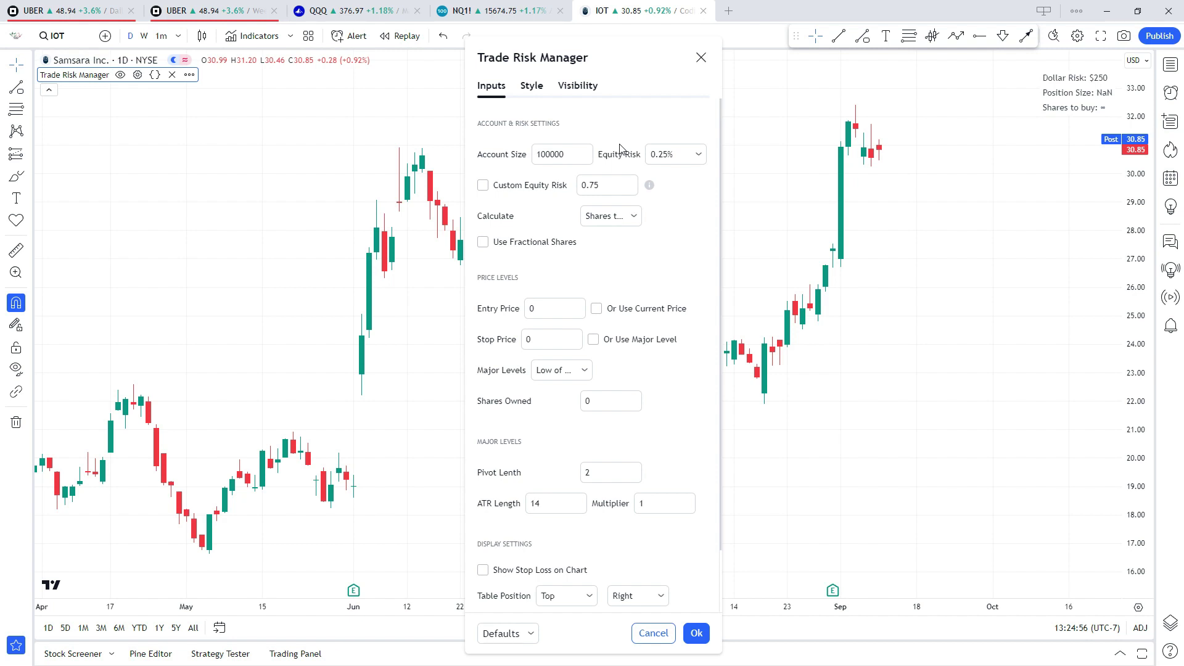
left_click(700, 157)
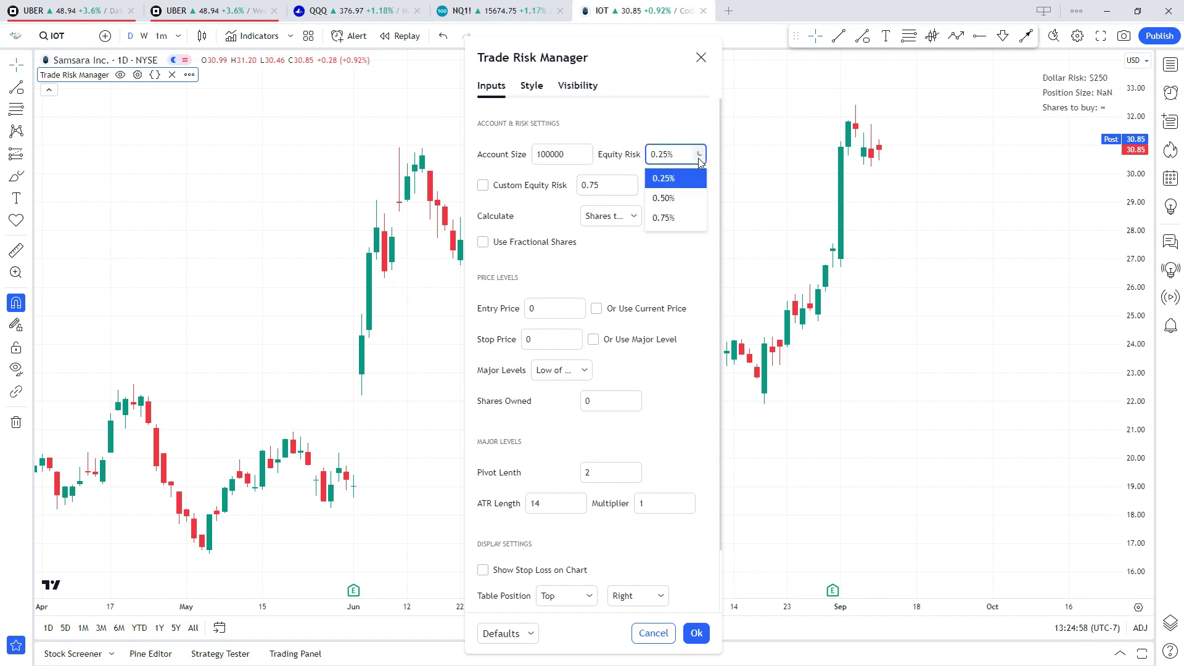
left_click(685, 198)
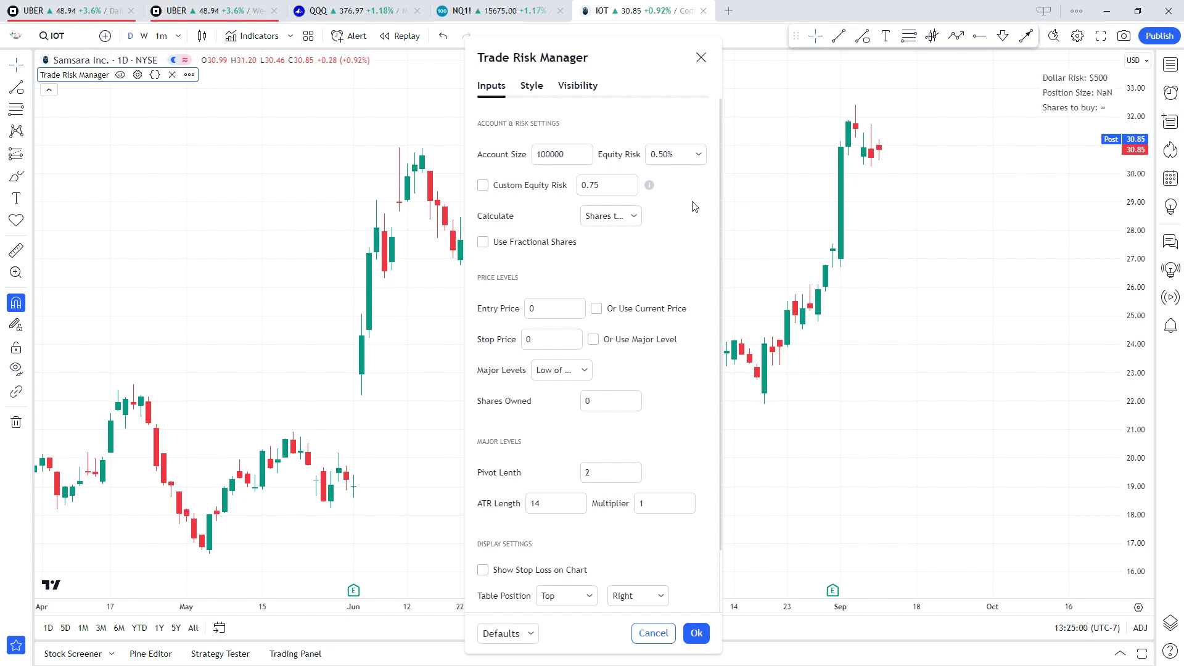
left_click(703, 153)
left_click(703, 154)
left_click(703, 155)
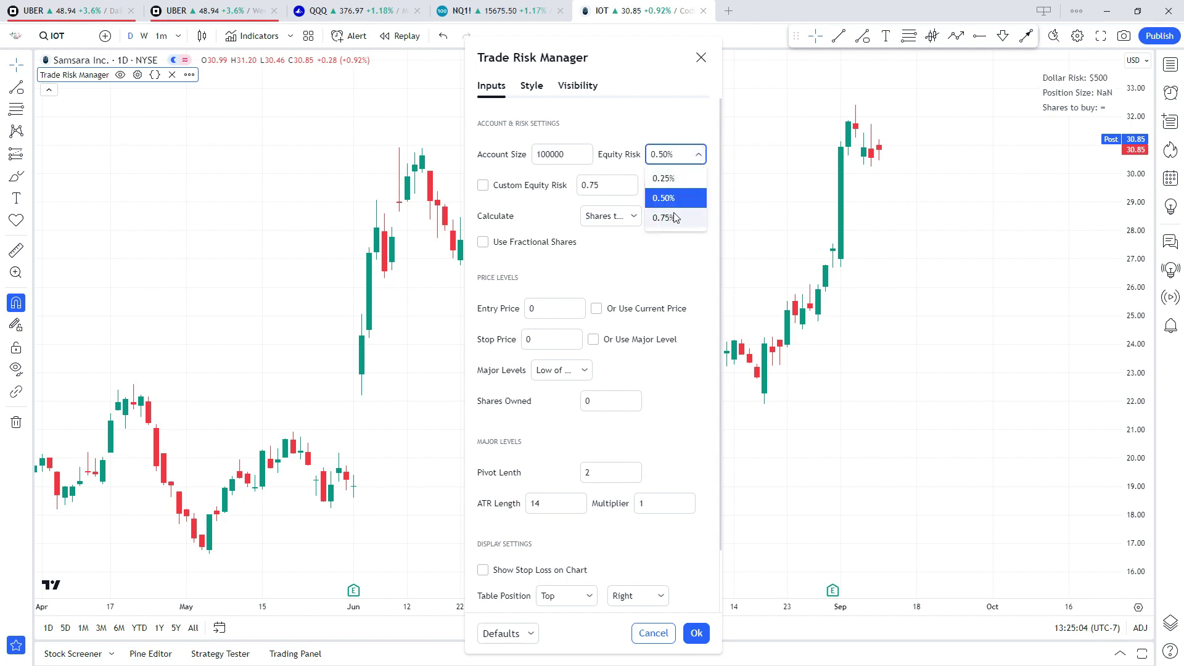
left_click(690, 254)
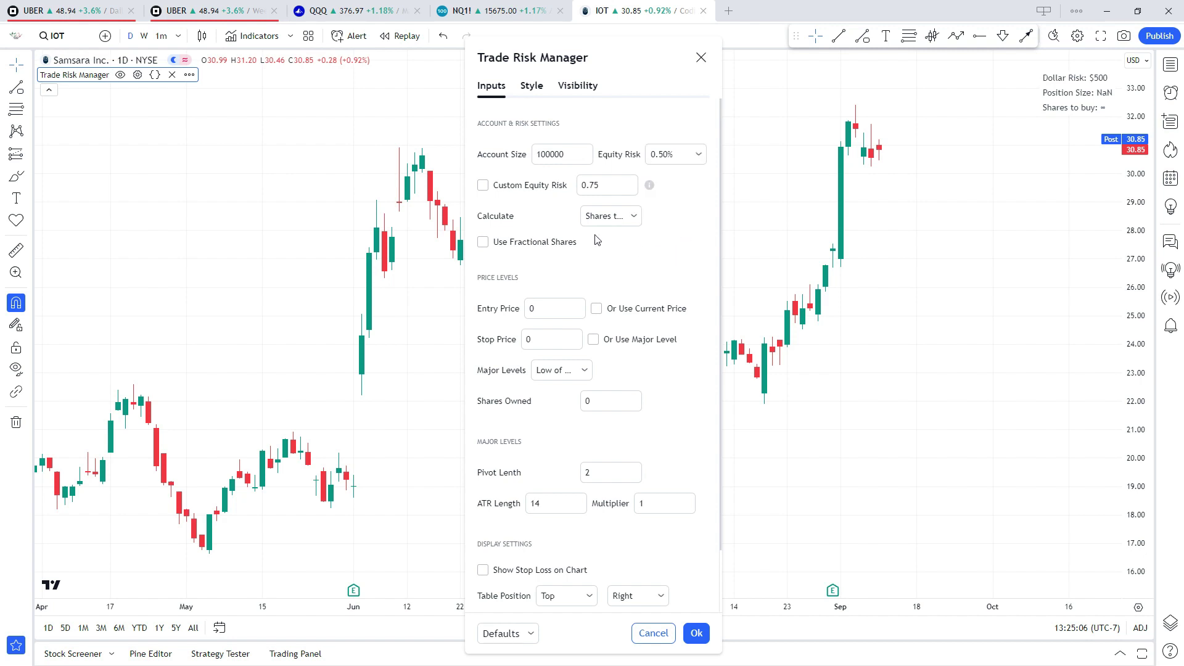
Step: Enable Custom Equity Risk and set its value to 1
left_click(483, 185)
left_click_drag(609, 185, 566, 190)
type("1")
left_click(682, 232)
Step: Try a custom equity risk of 1.5 and return the value to 1
left_click(581, 185)
type(".5")
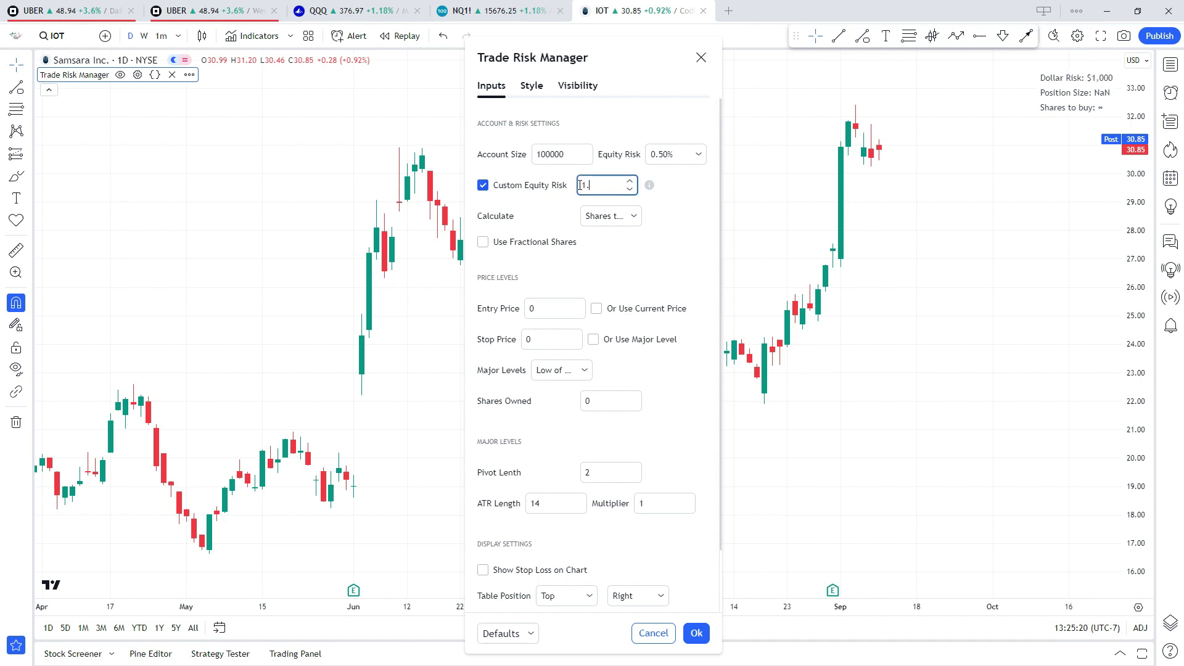
left_click(641, 257)
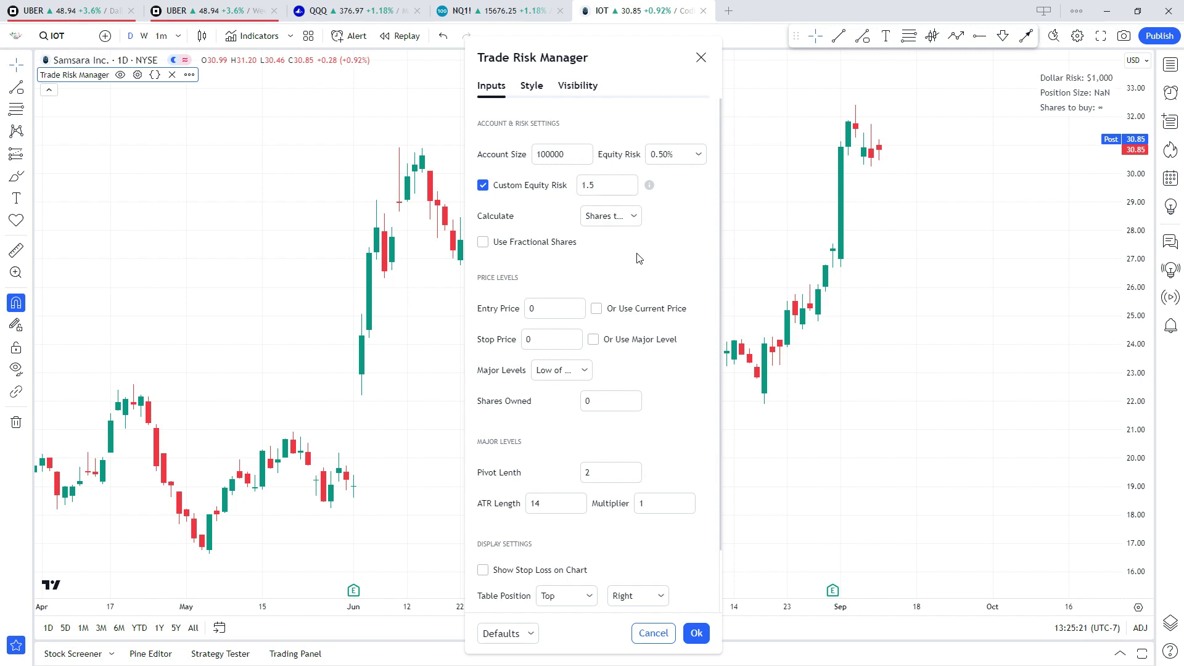
double_click(603, 185)
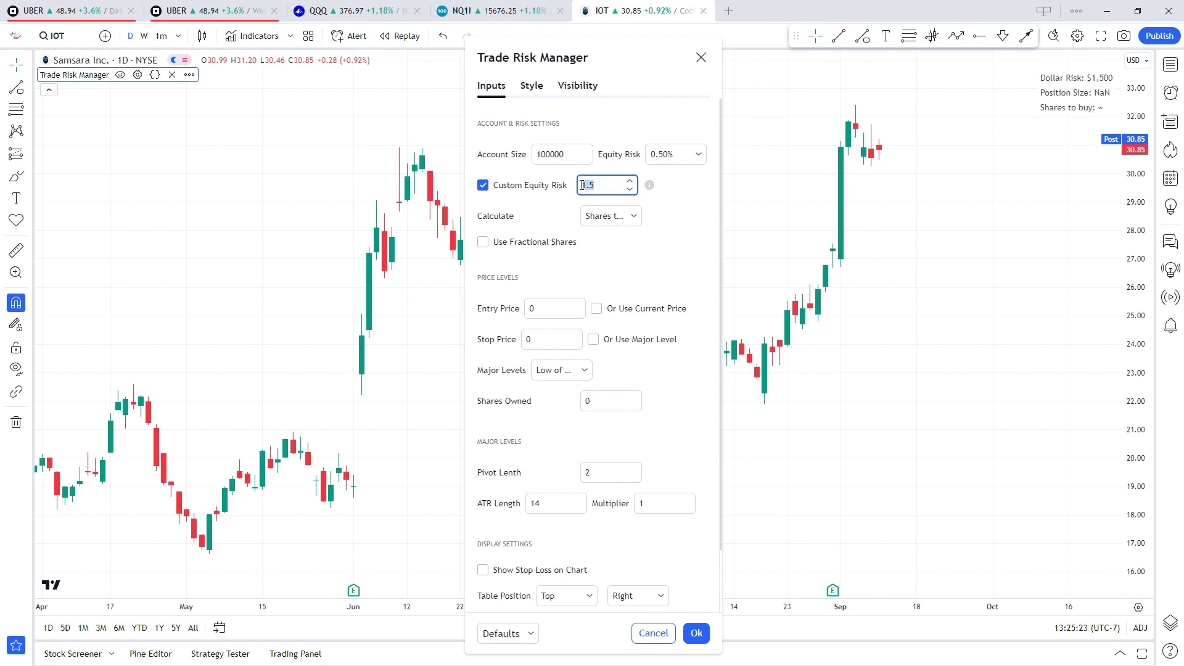
left_click(702, 156)
left_click(679, 247)
left_click(611, 187)
key("BackSpace")
key("BackSpace")
left_click(677, 241)
left_click(635, 217)
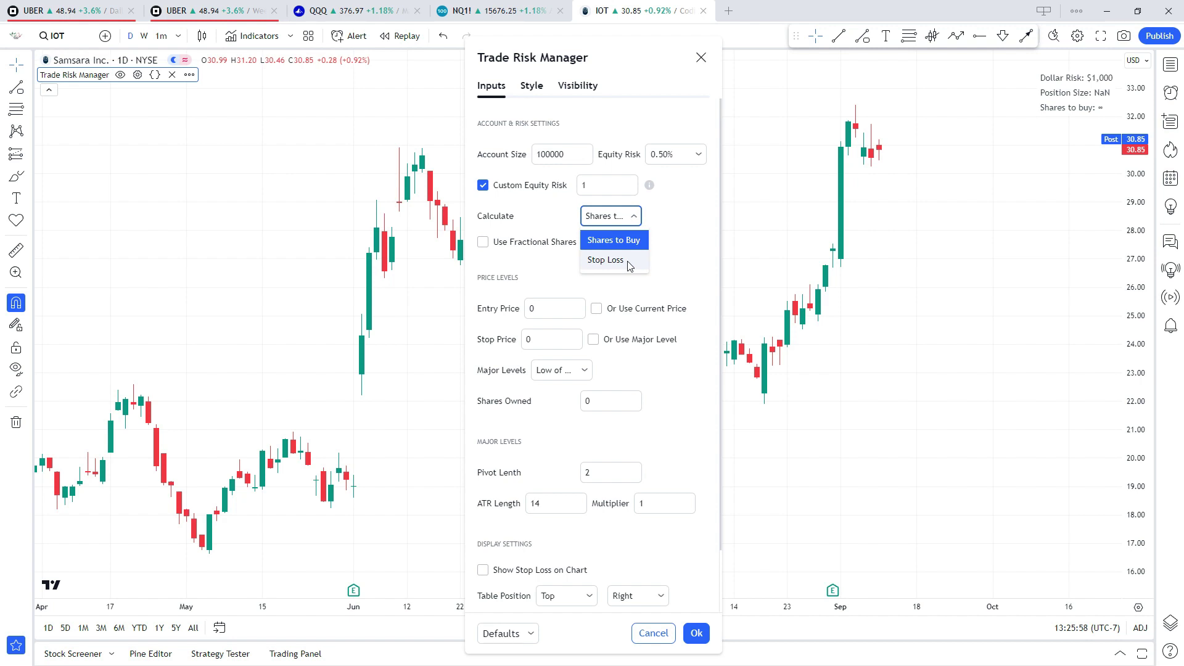
left_click(686, 220)
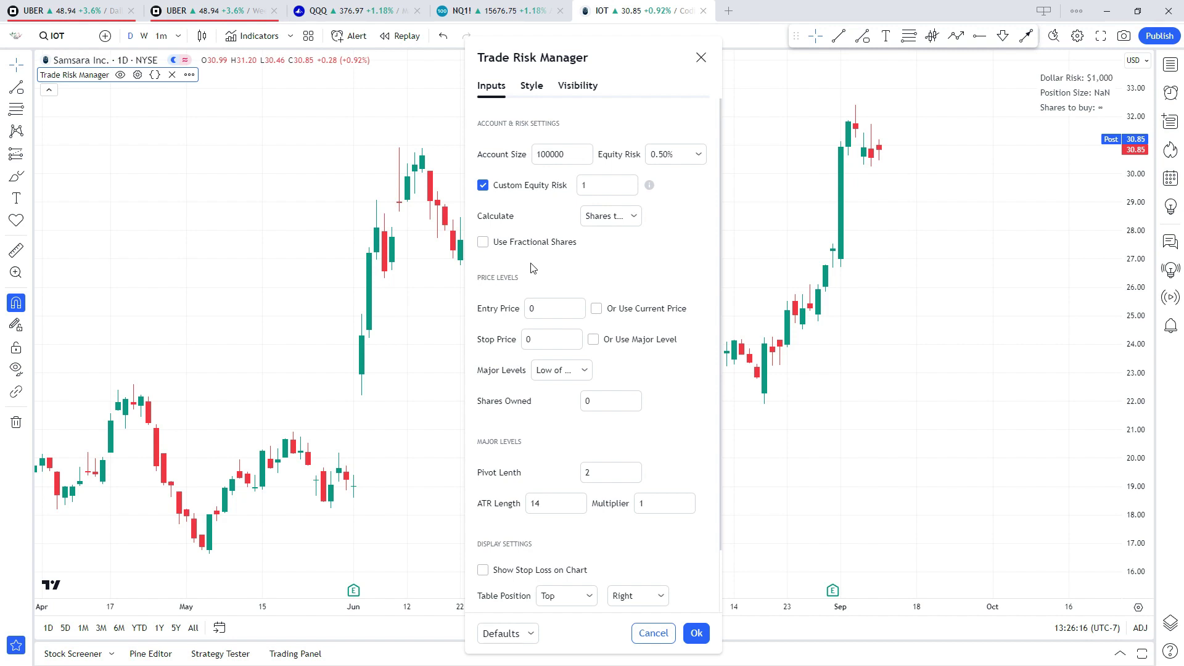
Step: Set the Entry Price to 31.2 and try the current-price option, leaving that option turned off
scroll(533, 259, "down", 1)
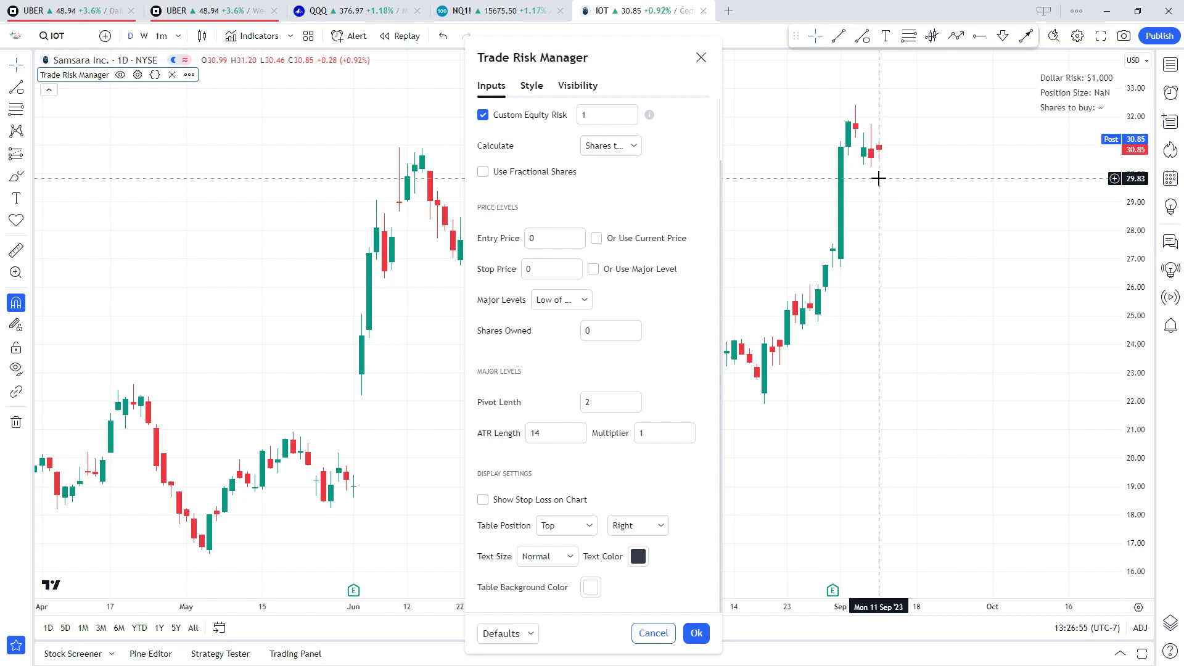
left_click(503, 240)
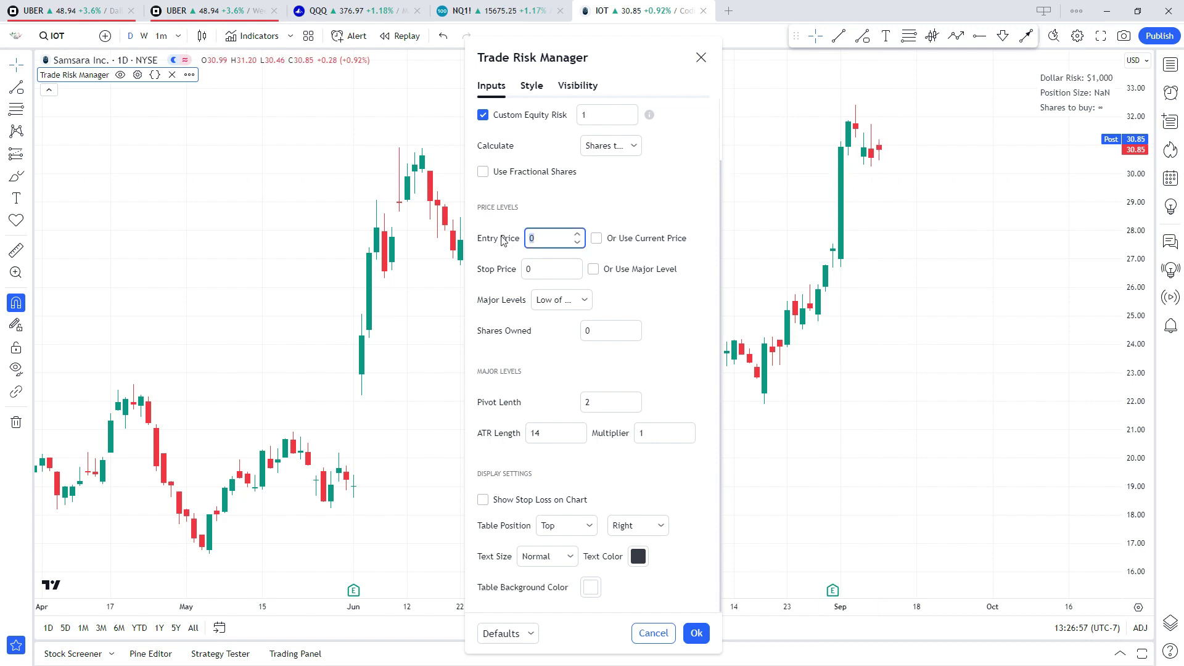
type("31.2")
left_click(621, 196)
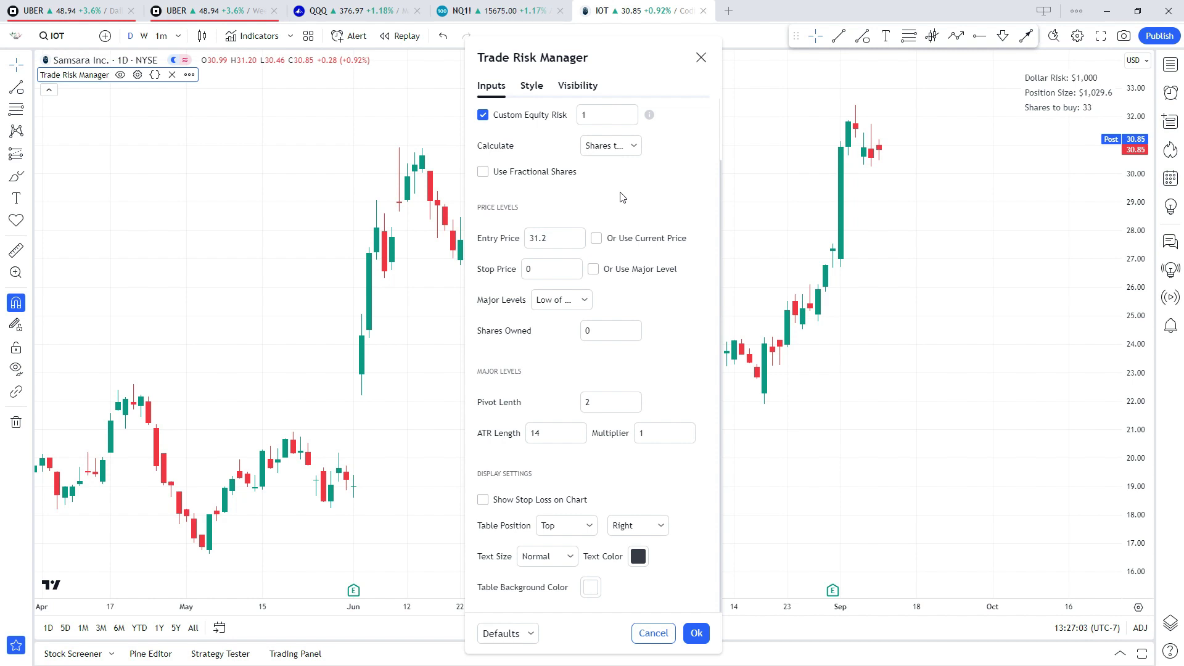
left_click(596, 239)
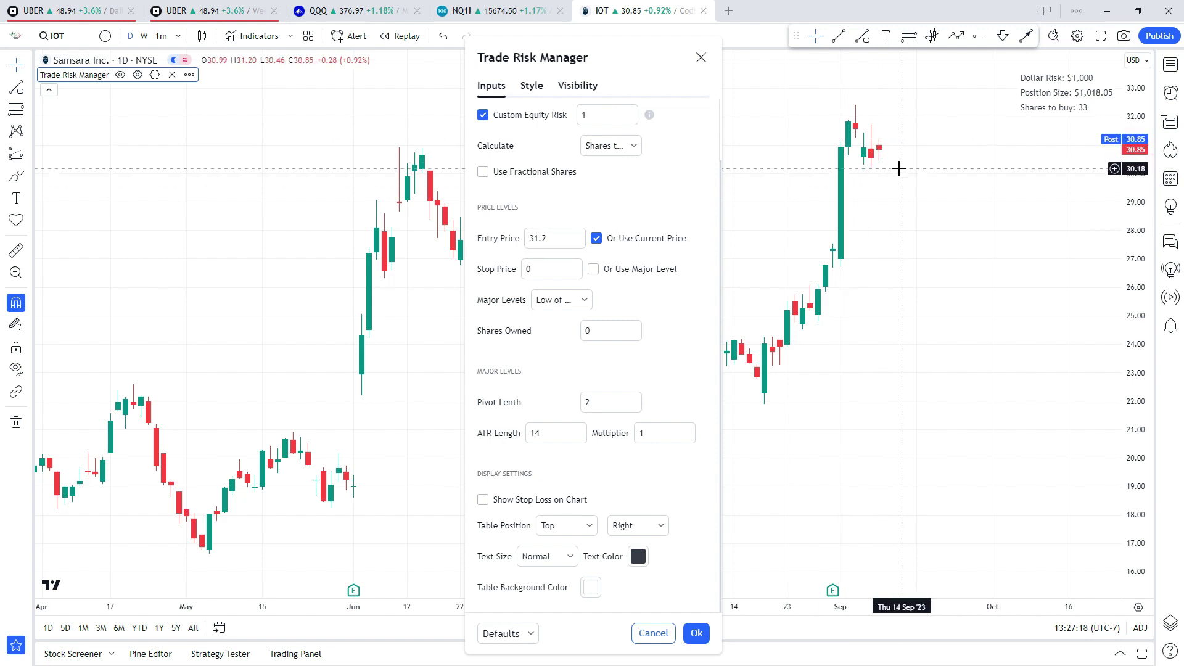
left_click(596, 239)
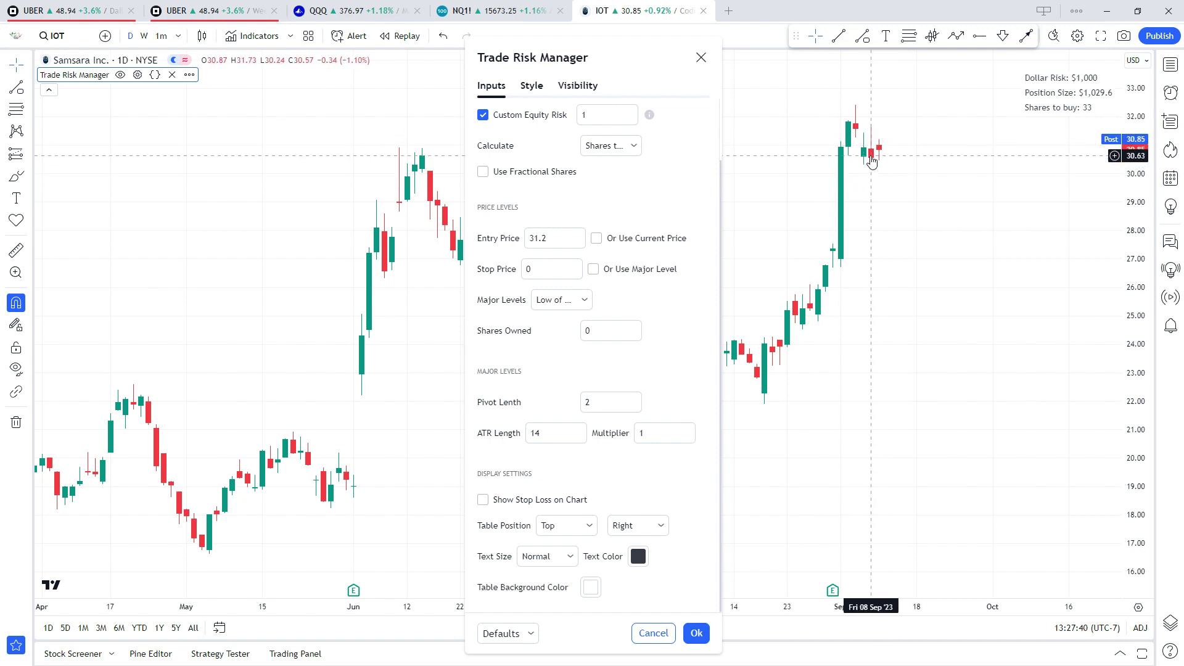
Step: Set the Stop Price to 30.24
left_click(536, 269)
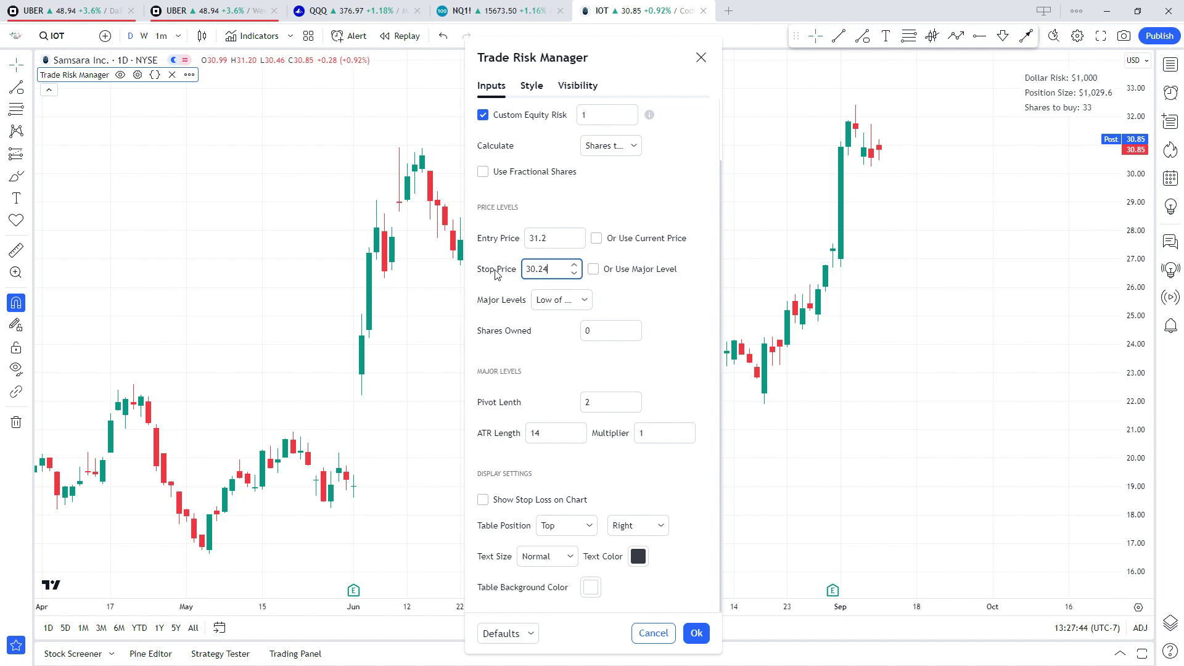
left_click(665, 305)
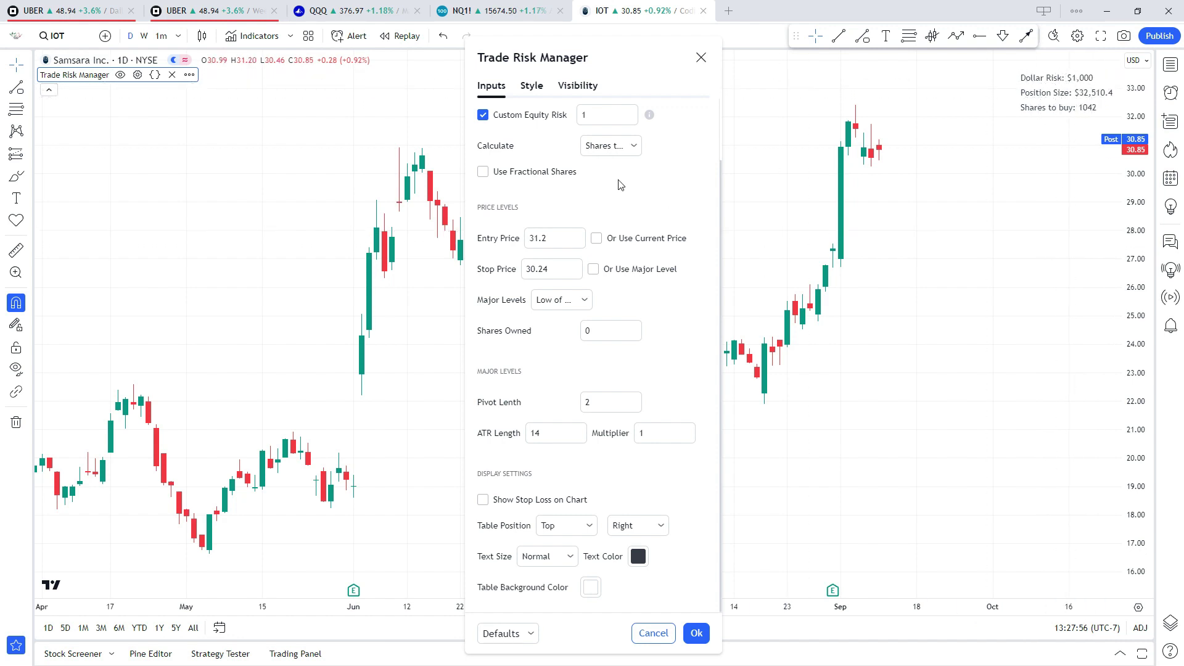
scroll(620, 185, "up", 1)
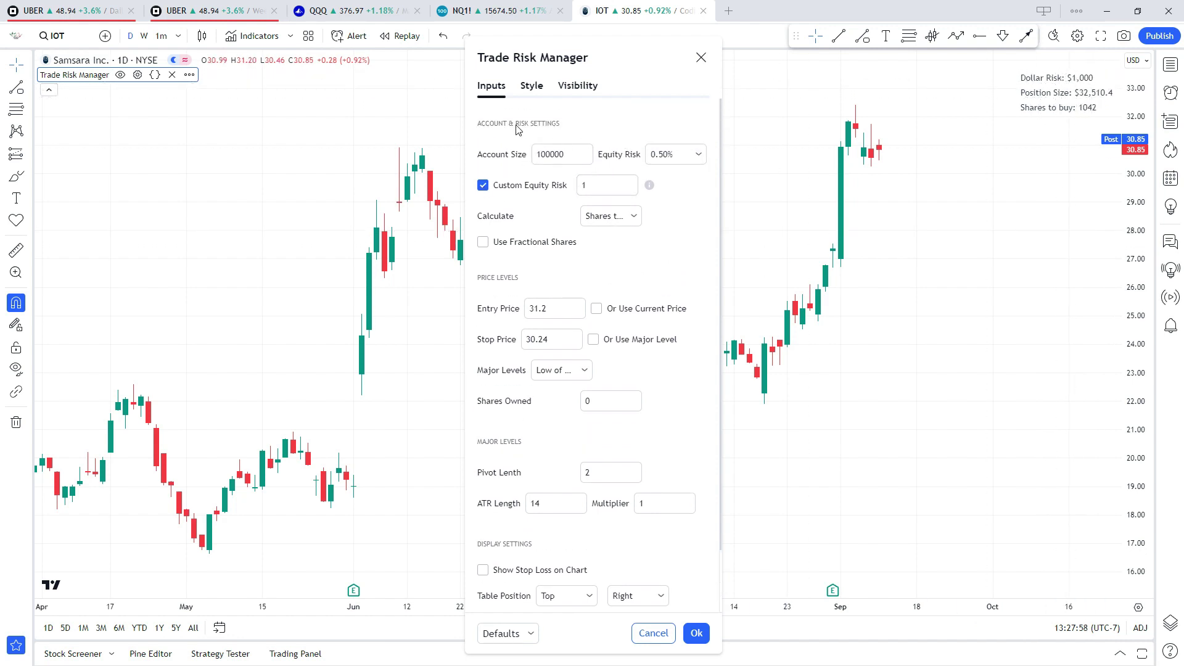
scroll(685, 253, "down", 1)
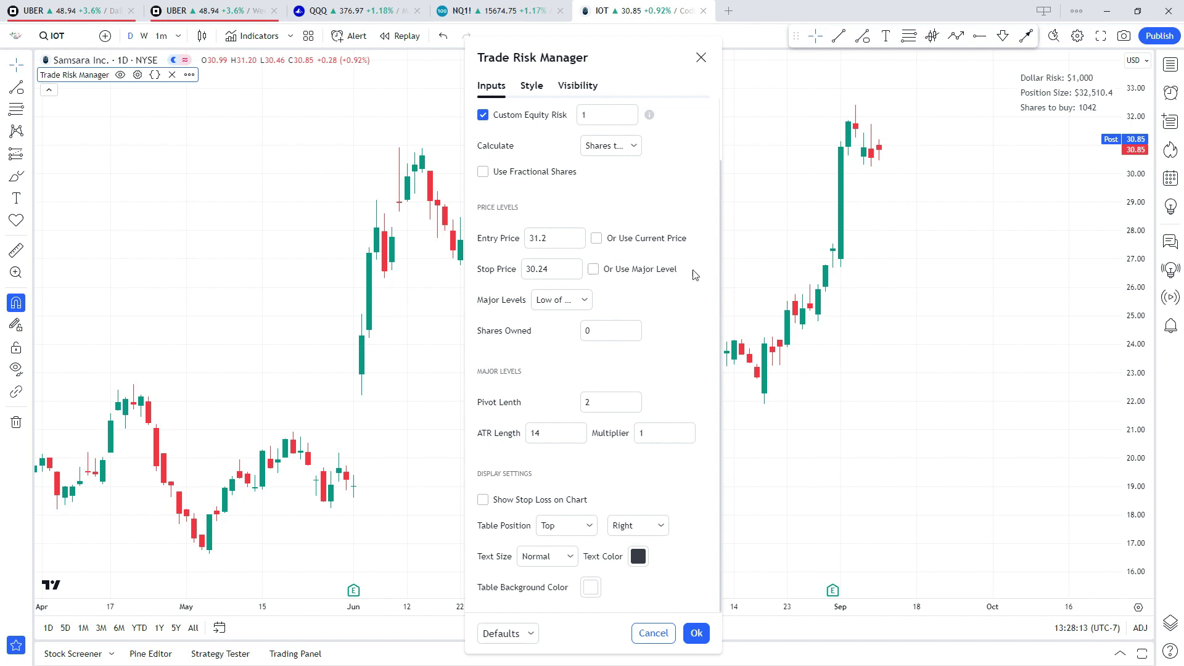
Step: Enable using a major level for the stop price and choose Swing Low as the level
left_click(592, 270)
left_click(585, 300)
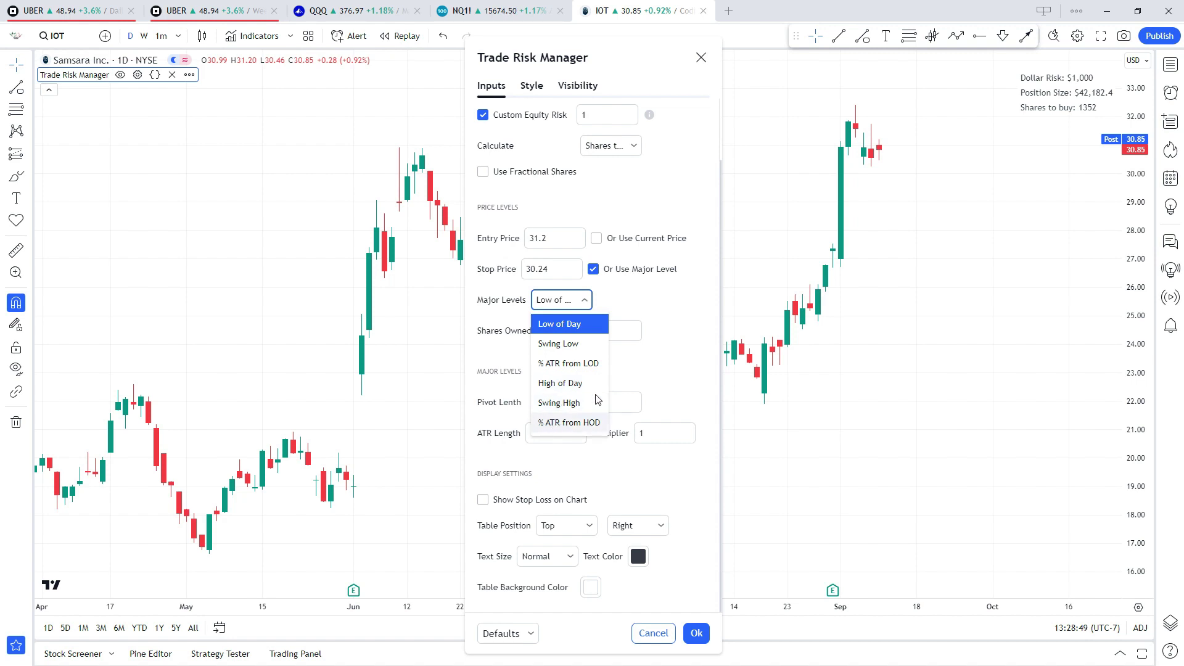
left_click(666, 308)
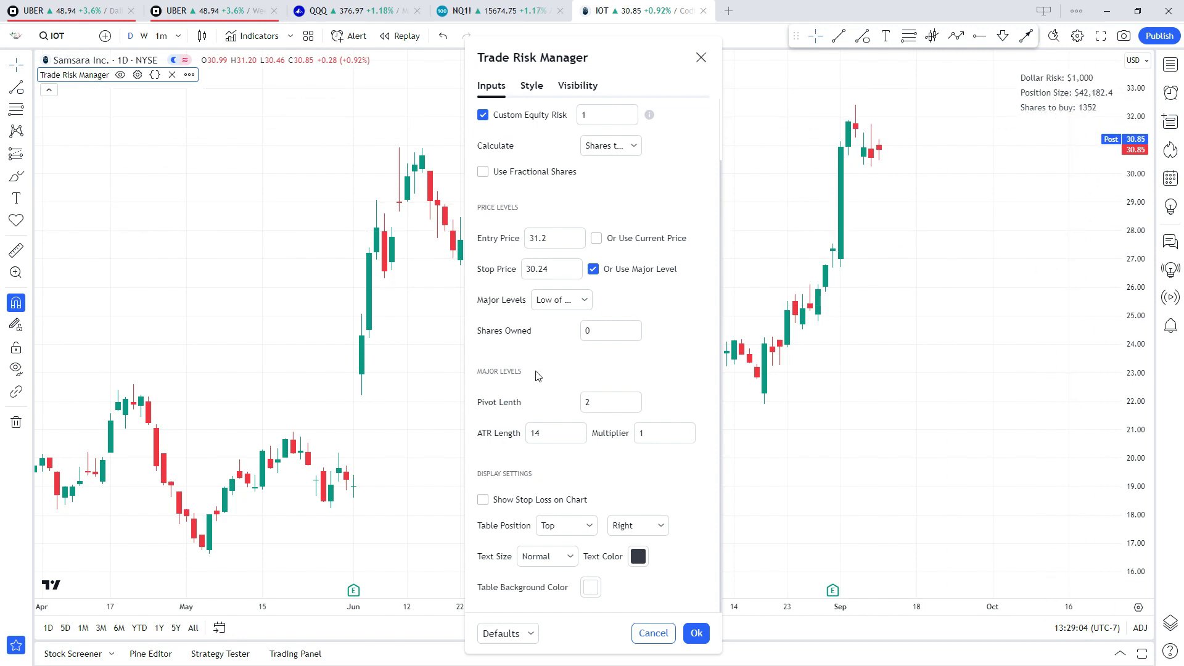
left_click(593, 271)
left_click(593, 270)
left_click(558, 299)
left_click(554, 344)
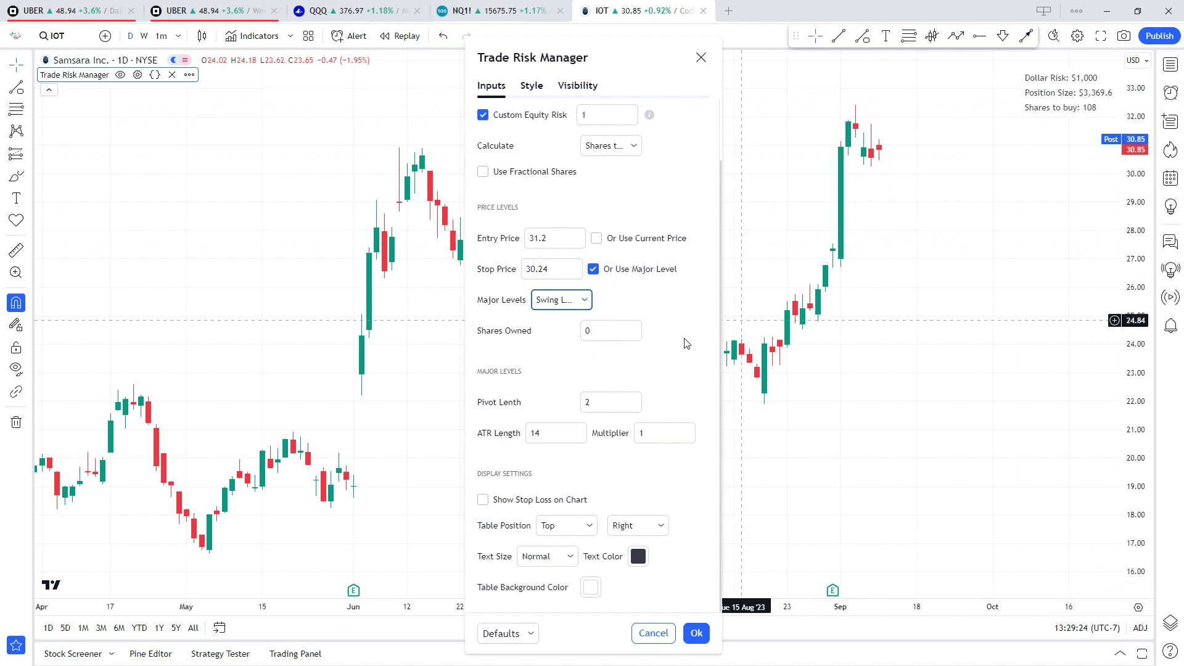
Step: Try % ATR from LOD as the major level, restore Swing Low and close the indicator settings
left_click(584, 300)
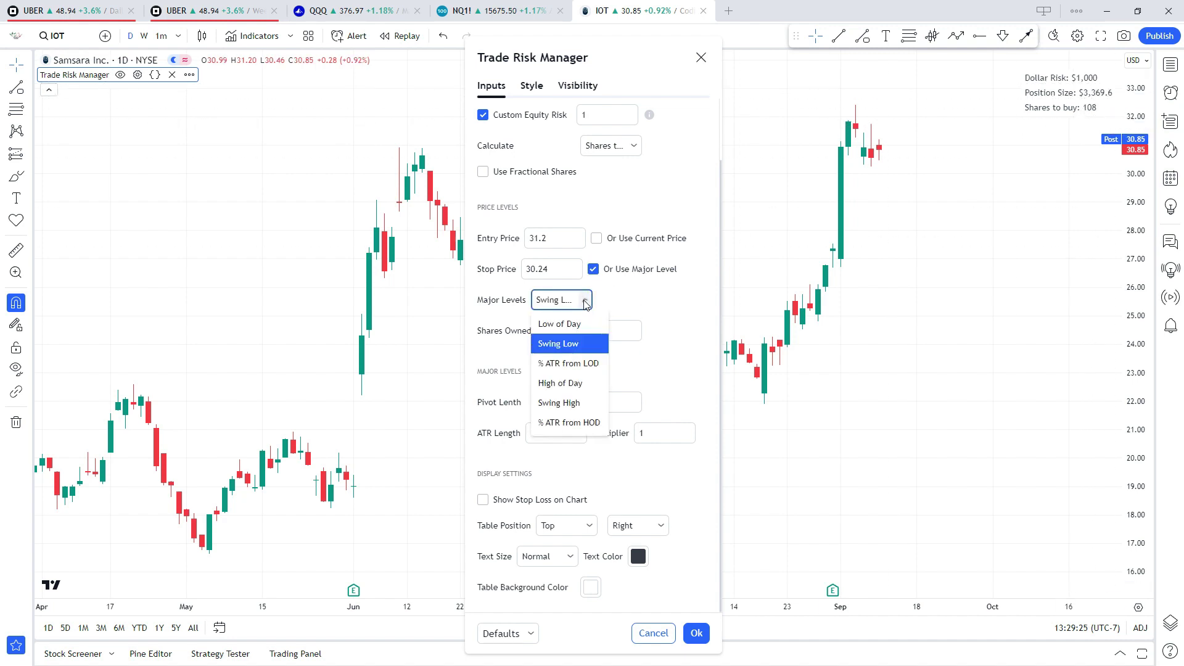
left_click(588, 361)
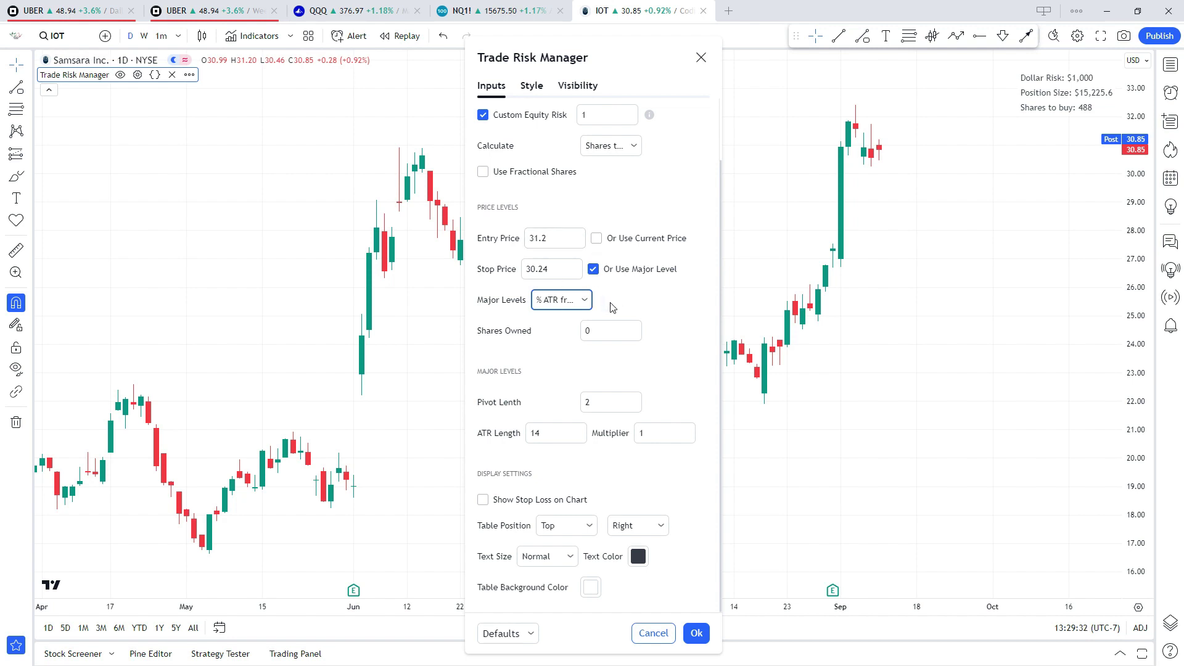
left_click(583, 300)
left_click(592, 344)
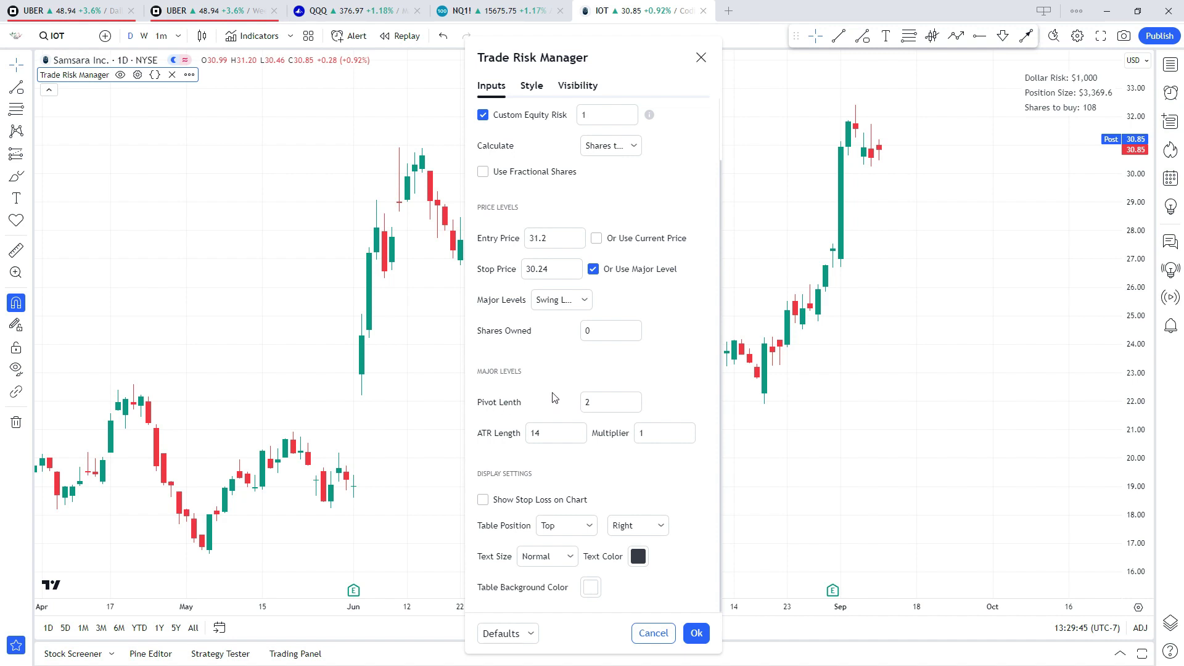
left_click(584, 300)
left_click(584, 300)
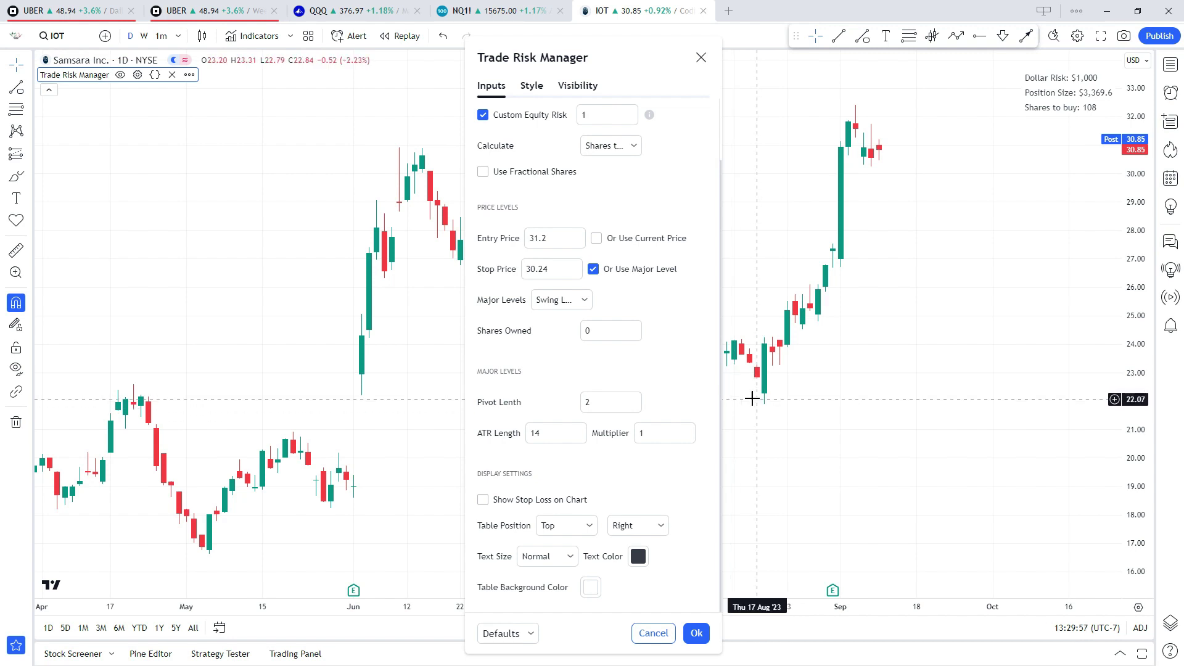
key("Escape")
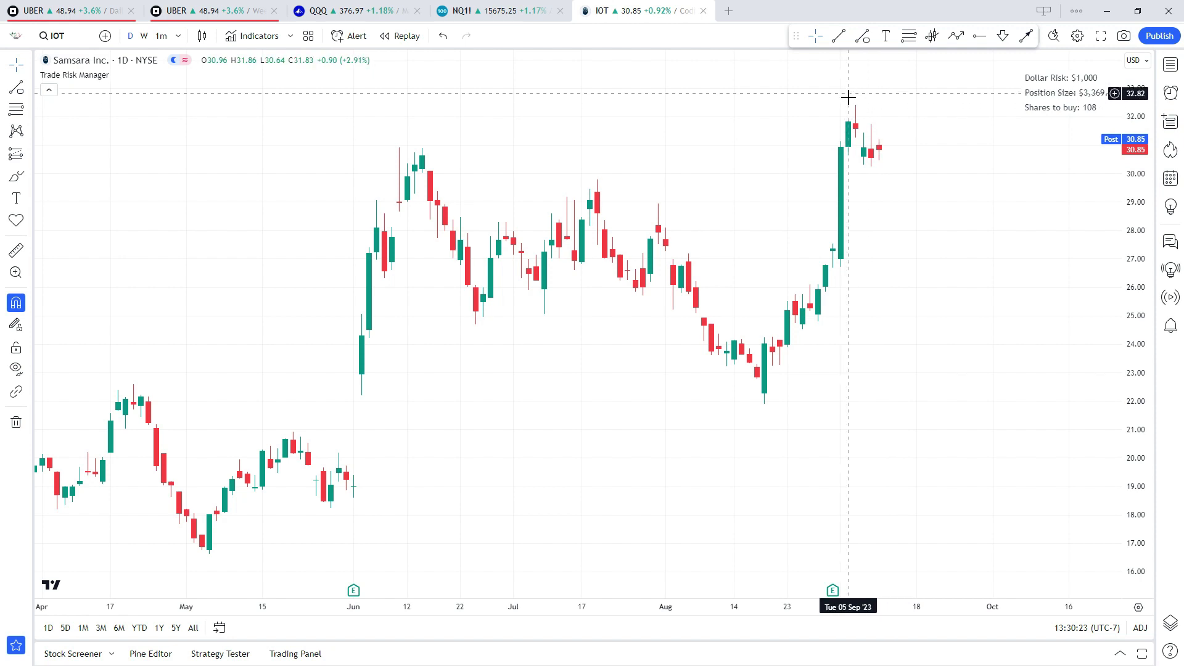
Step: Set the pivot length to 1 in the Trade Risk Manager settings and apply the change
left_click(137, 75)
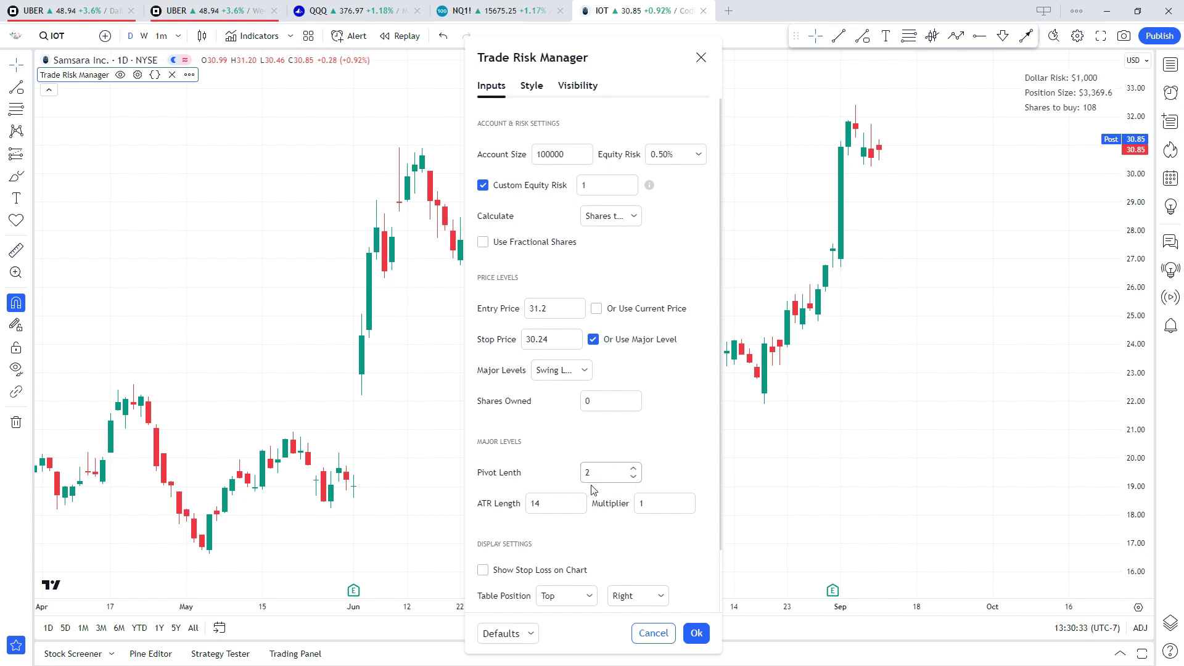
left_click(634, 477)
key("Return")
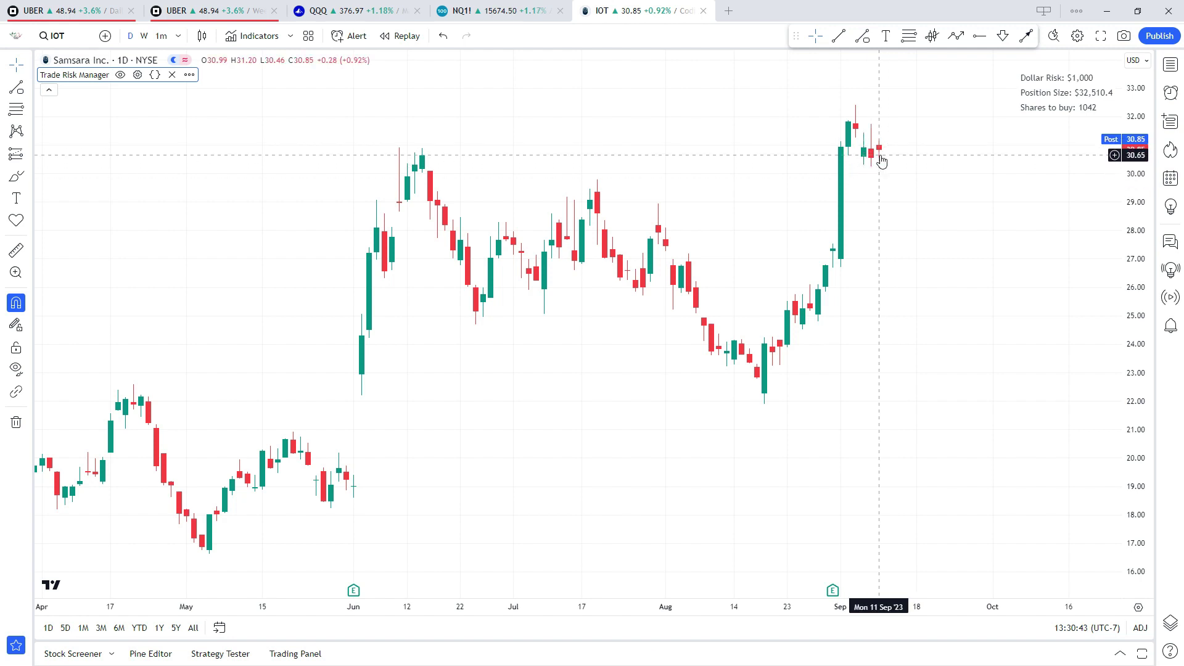
Step: Reopen the Trade Risk Manager settings and set the ATR multiplier to 1.5
left_click(138, 75)
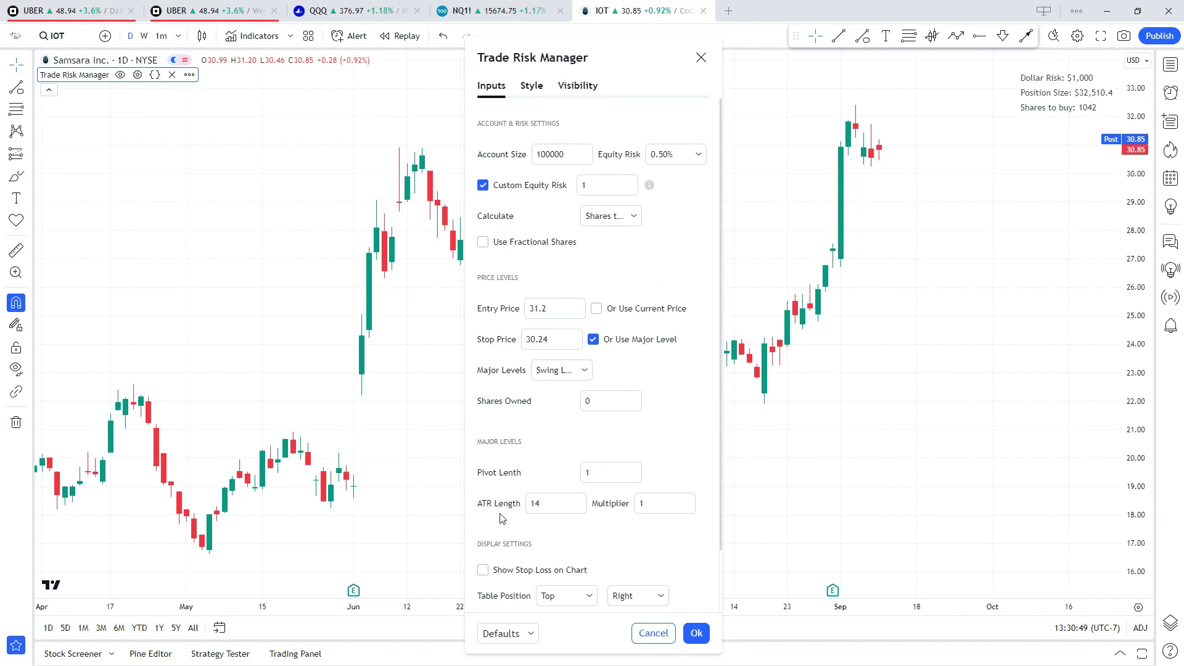
left_click(686, 504)
left_click(680, 443)
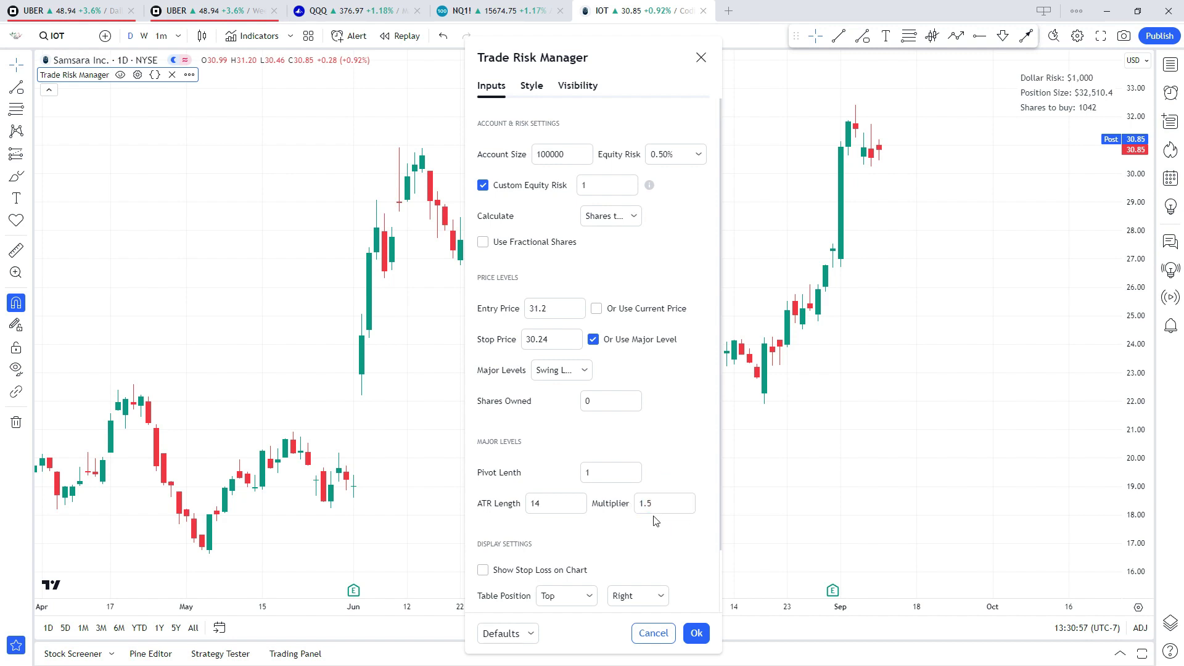
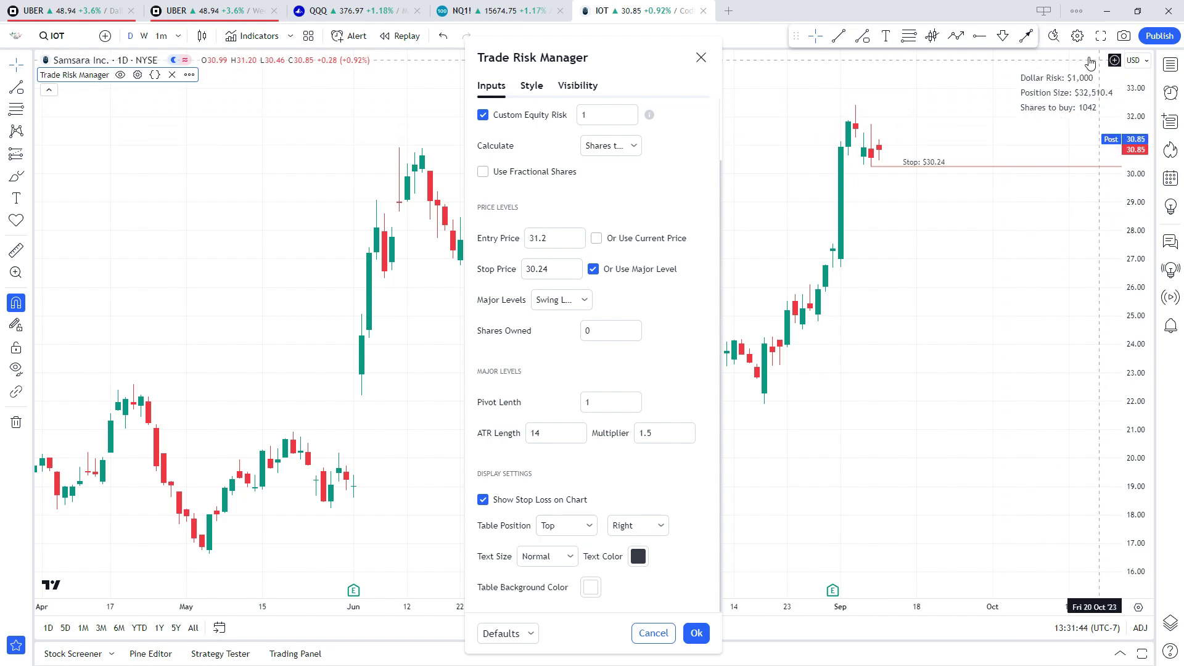
left_click(583, 531)
left_click(573, 565)
left_click(582, 534)
left_click(584, 548)
left_click(562, 558)
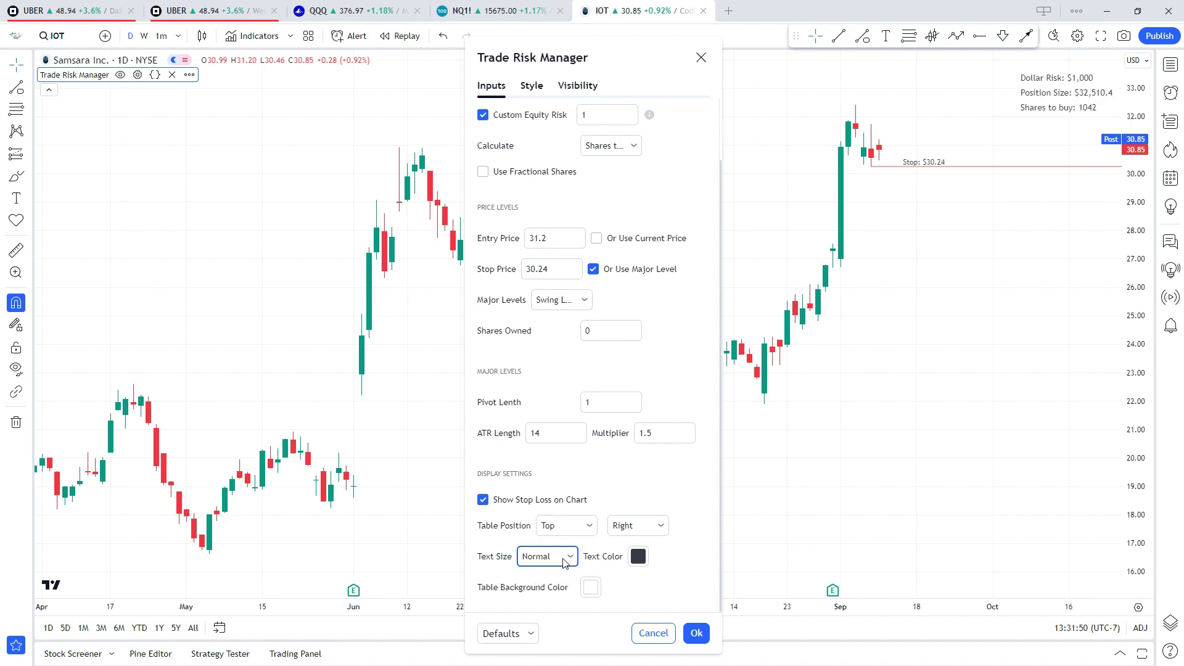
Step: Try the Large text size for the indicator's table and restore the Normal size
left_click(559, 625)
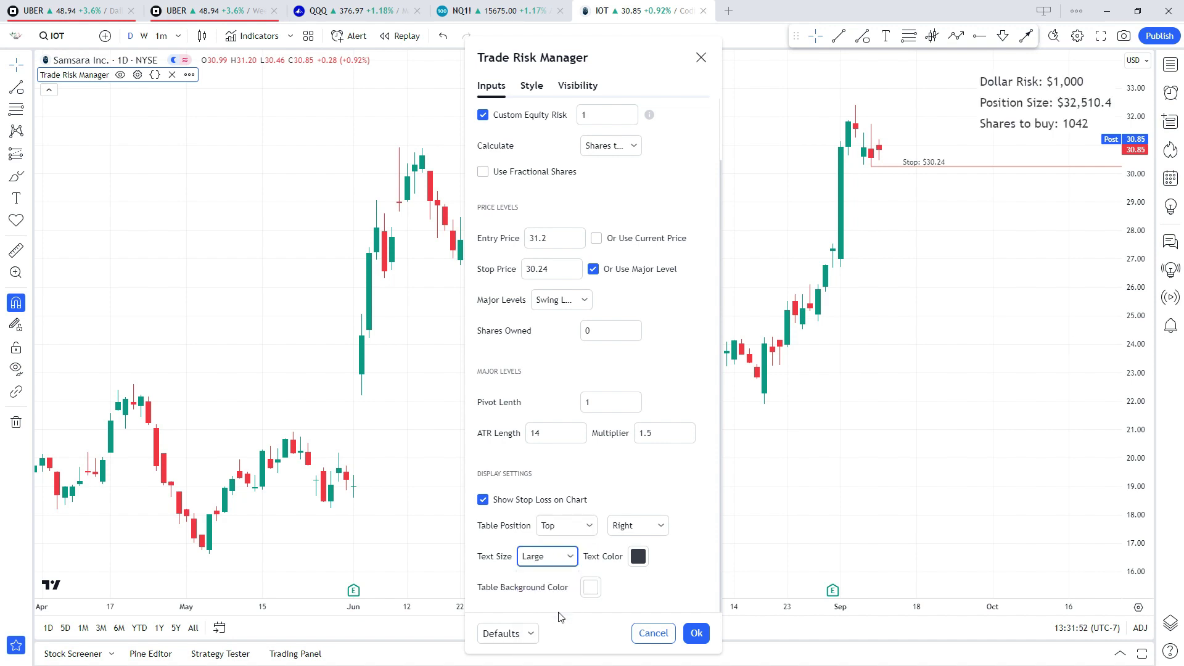
left_click(559, 558)
left_click(543, 598)
Step: Set the table's text color to red and its background color to light gray
left_click(638, 556)
left_click(641, 499)
left_click(583, 577)
left_click(593, 585)
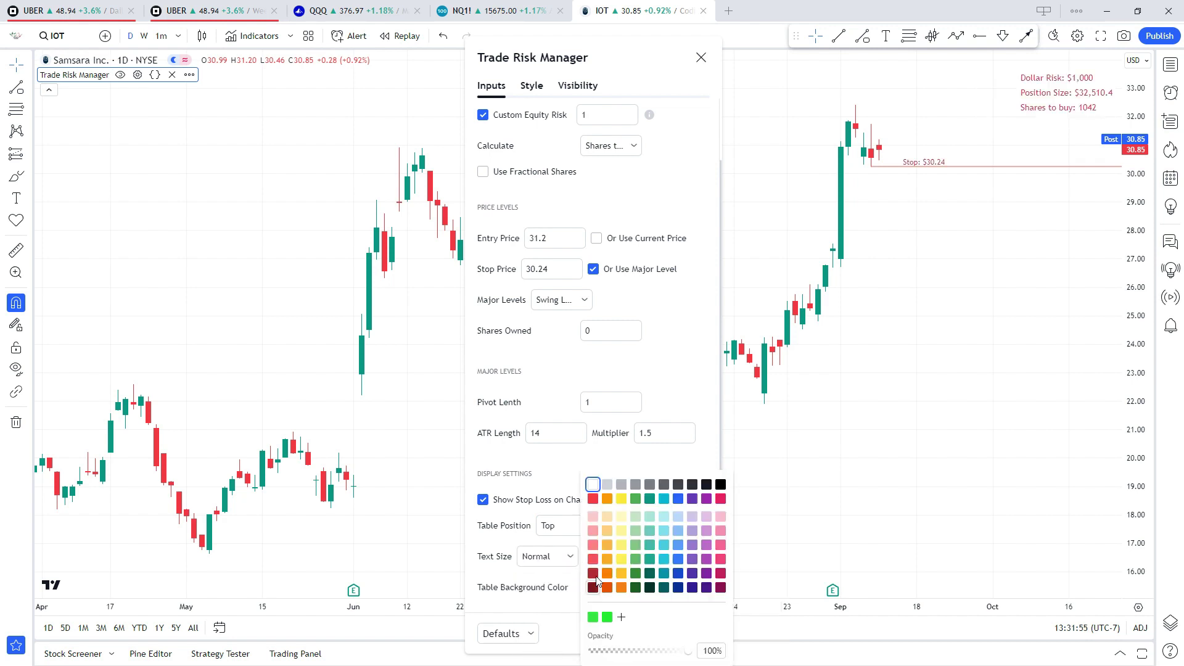
left_click(608, 484)
left_click(662, 470)
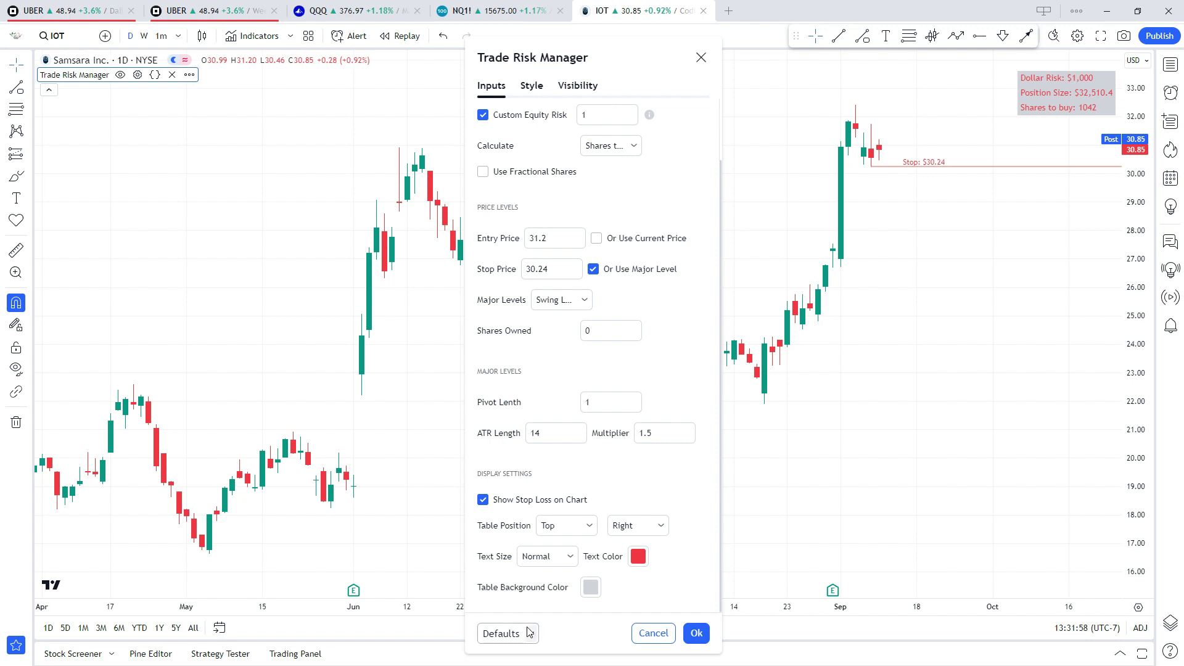
Step: Set the table's text color to black and its background color to white
left_click(638, 557)
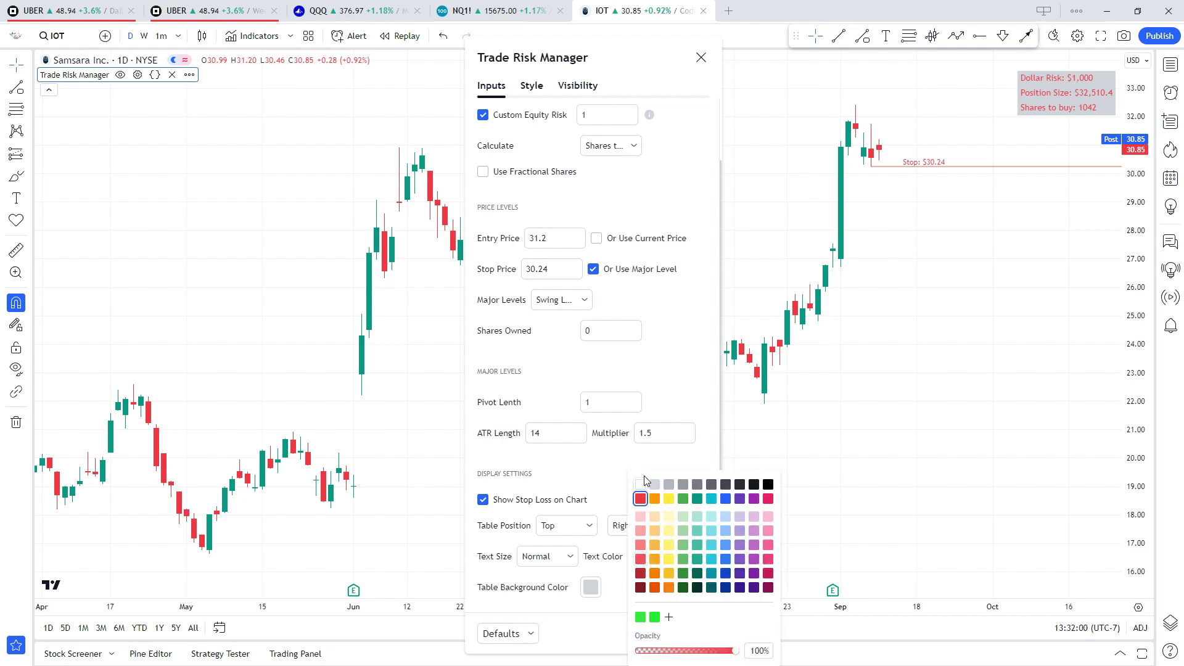
left_click(768, 484)
left_click(596, 462)
left_click(590, 587)
left_click(592, 485)
left_click(566, 468)
Step: Try Low of Day and % ATR from LOD as the major level for the stop price
scroll(676, 422, "up", 2)
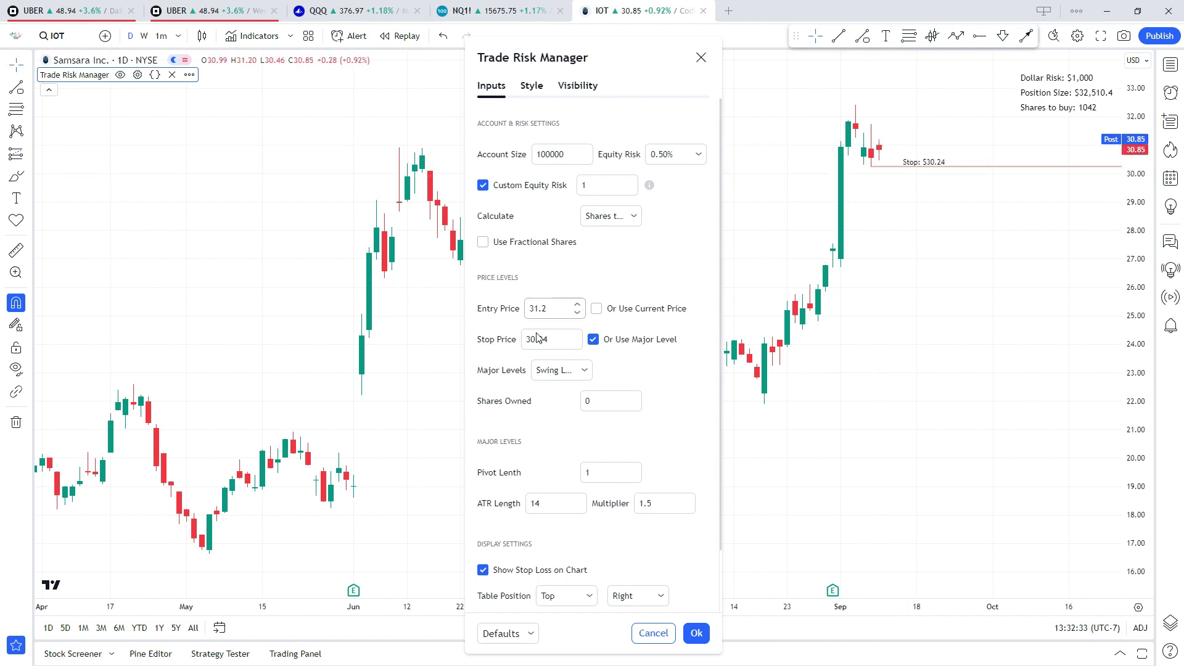
left_click(583, 369)
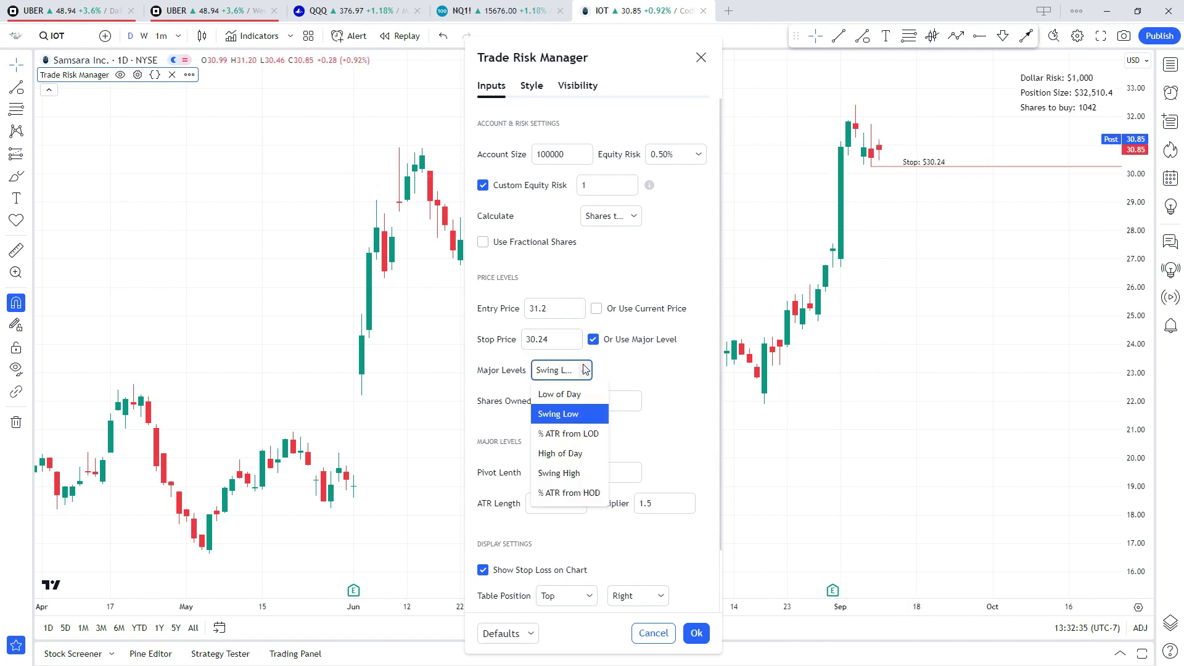
left_click(583, 369)
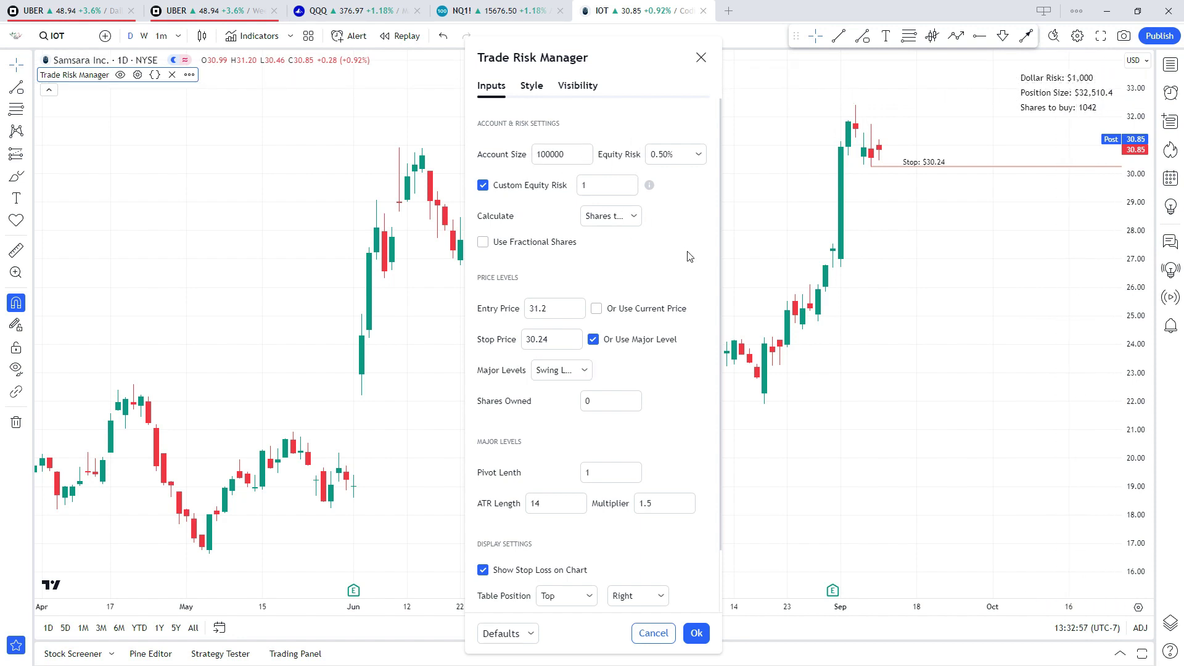
left_click(583, 371)
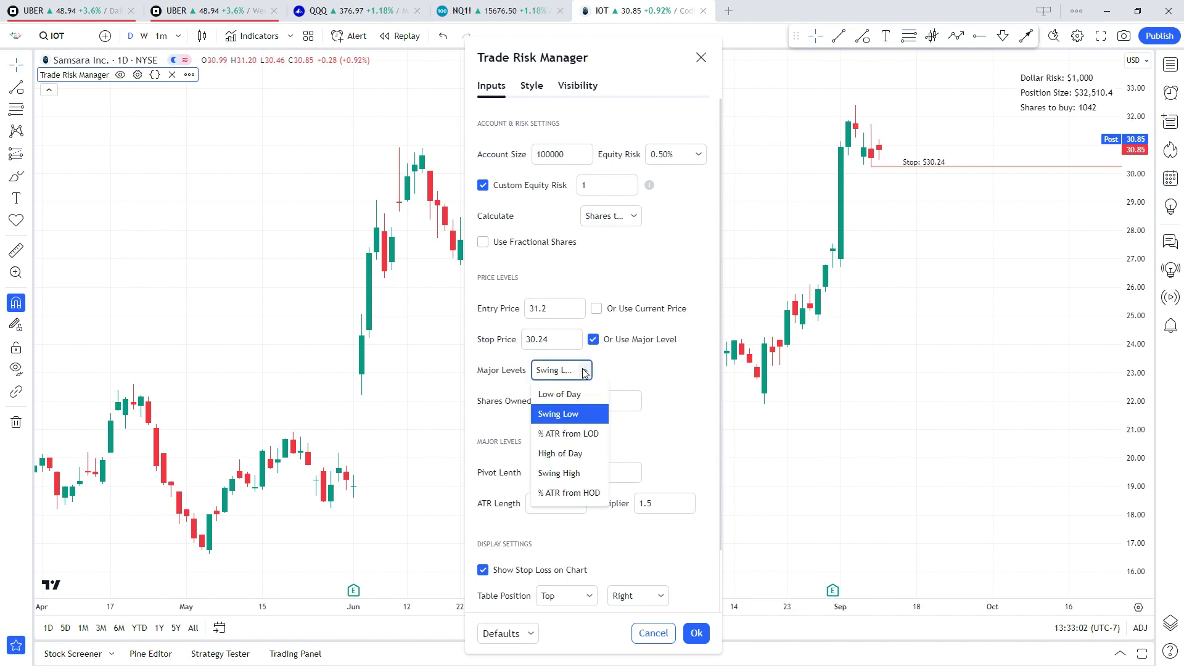
left_click(579, 393)
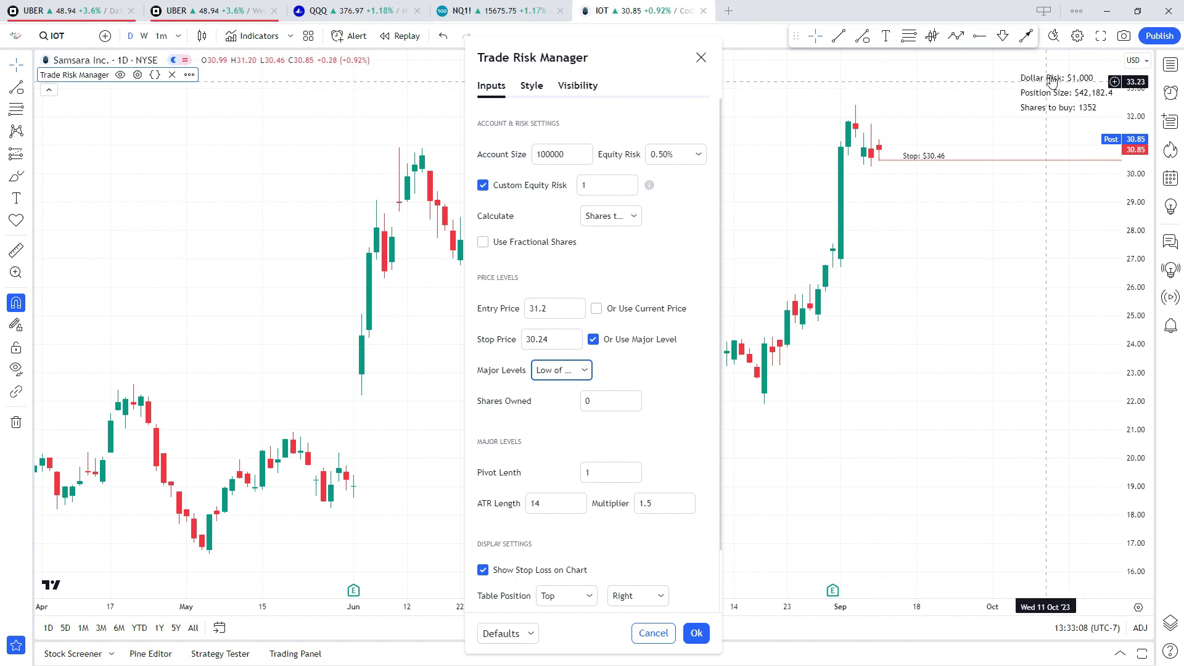
left_click(586, 371)
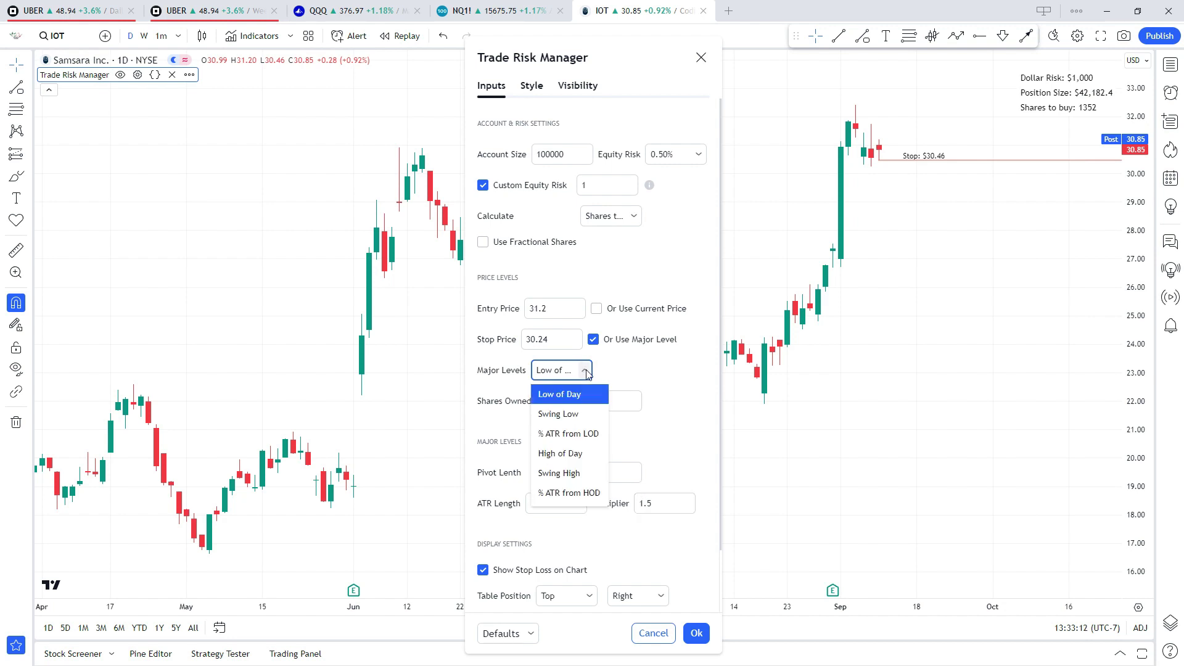
left_click(580, 434)
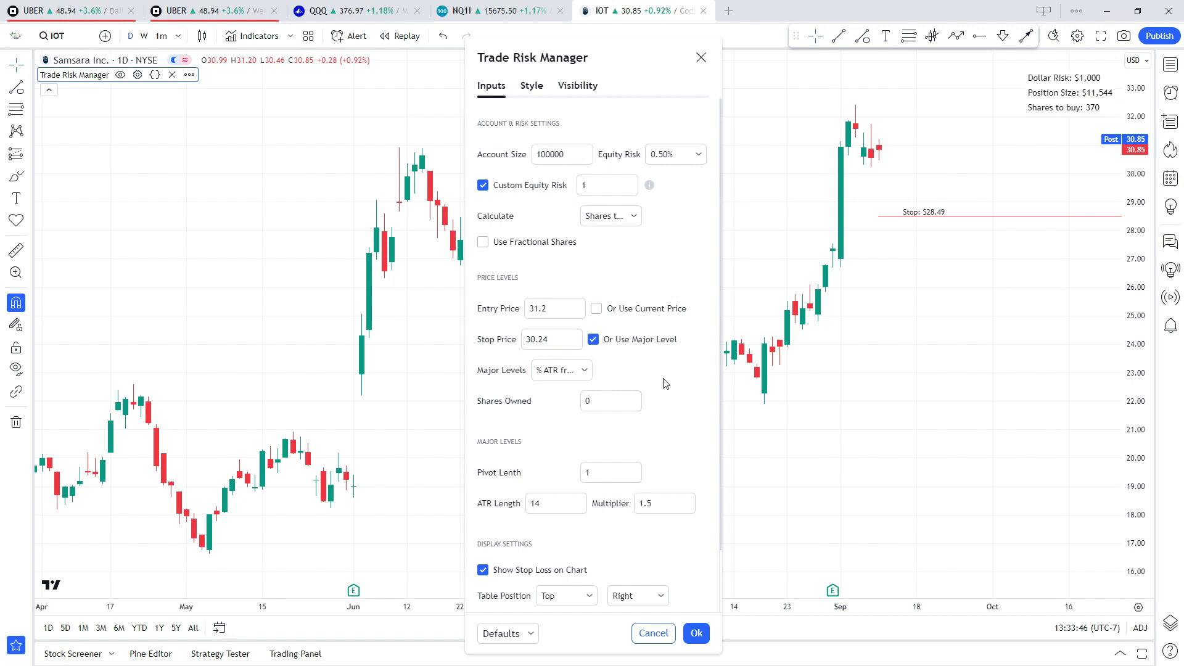
Step: Try High of Day, Swing High and % ATR from HOD as the major level for a short position
left_click(585, 370)
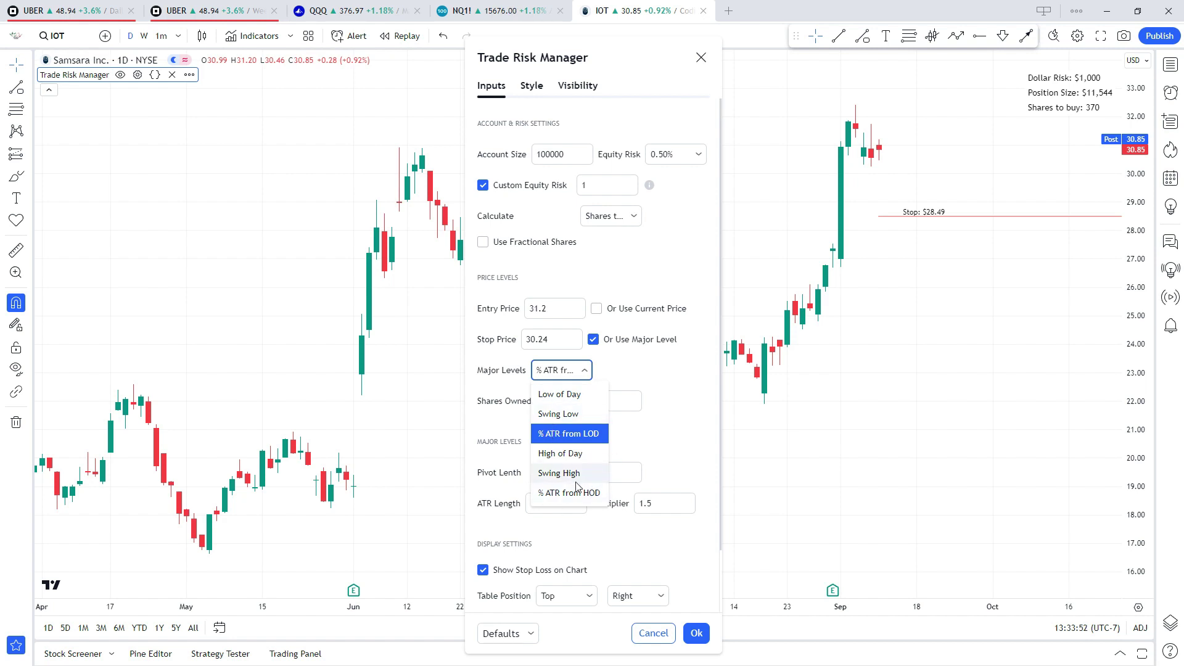
left_click(568, 453)
left_click(584, 371)
left_click(581, 472)
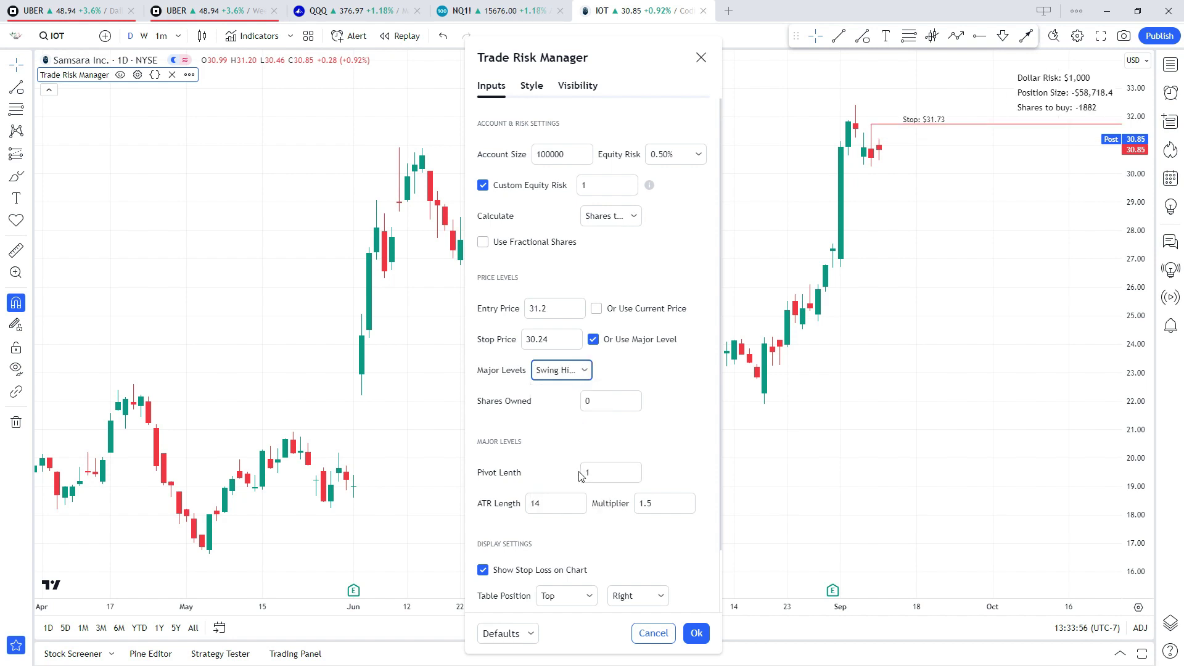
left_click(584, 369)
left_click(578, 495)
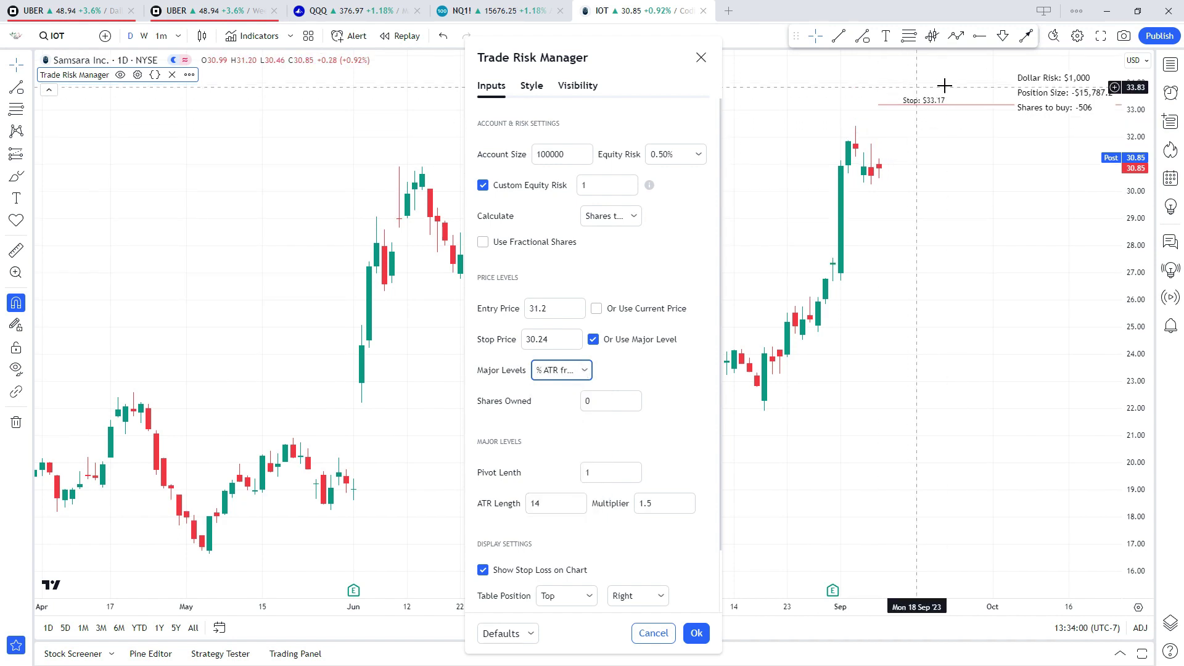
Step: Choose Swing High as the major level and set the pivot length to 2
left_click(584, 370)
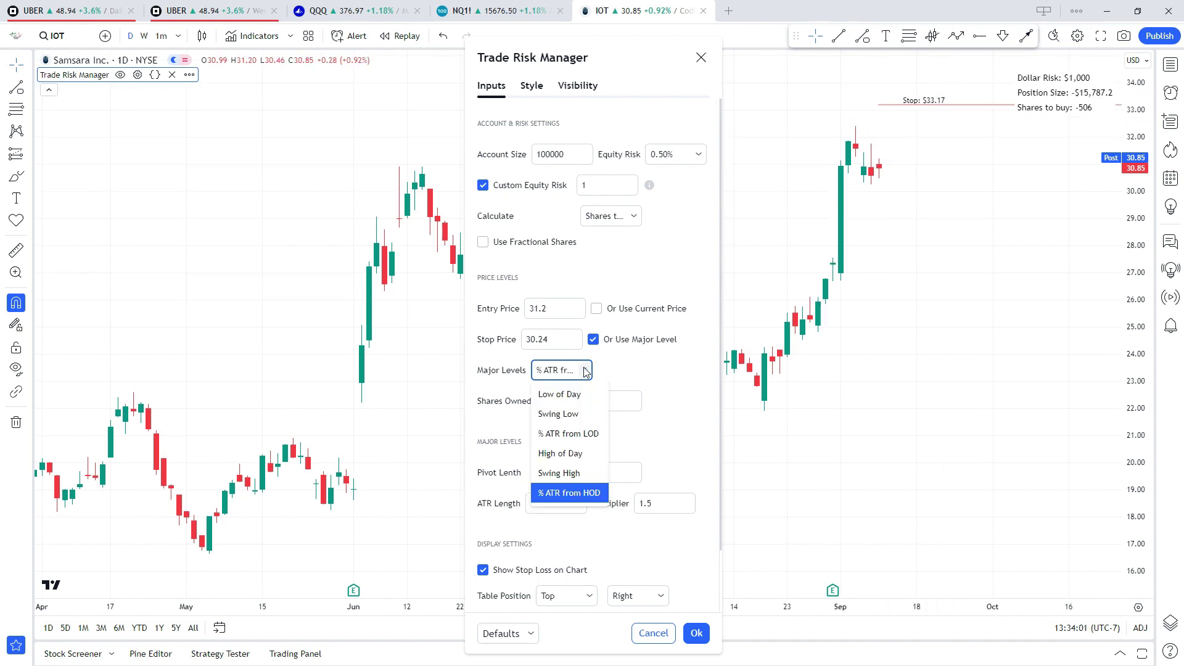
left_click(585, 473)
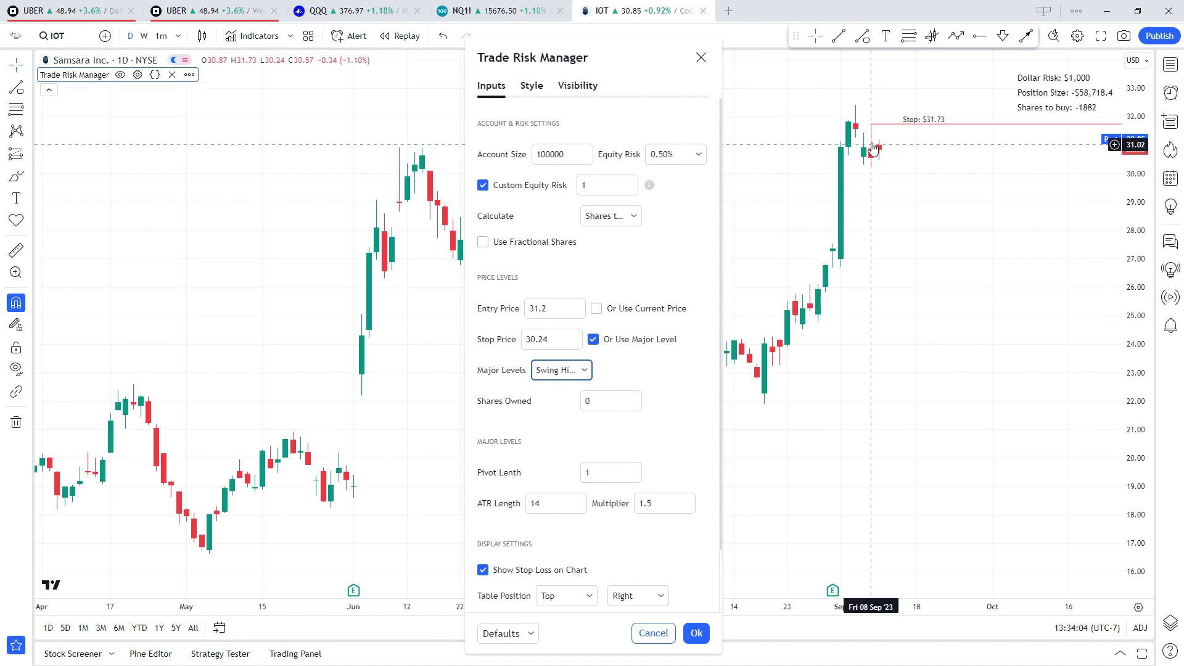
left_click(591, 471)
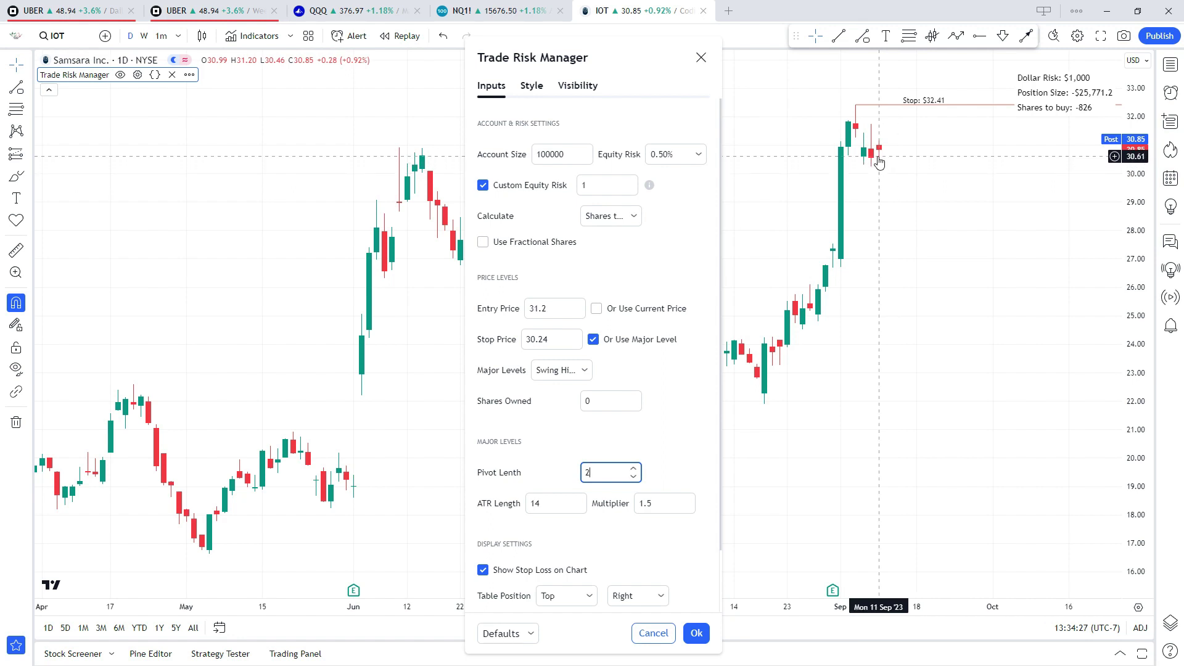
Step: Set the entry price to 30.46 and try High of Day and % ATR from HOD before restoring Swing High as the major level
left_click_drag(563, 308, 507, 309)
left_click(620, 263)
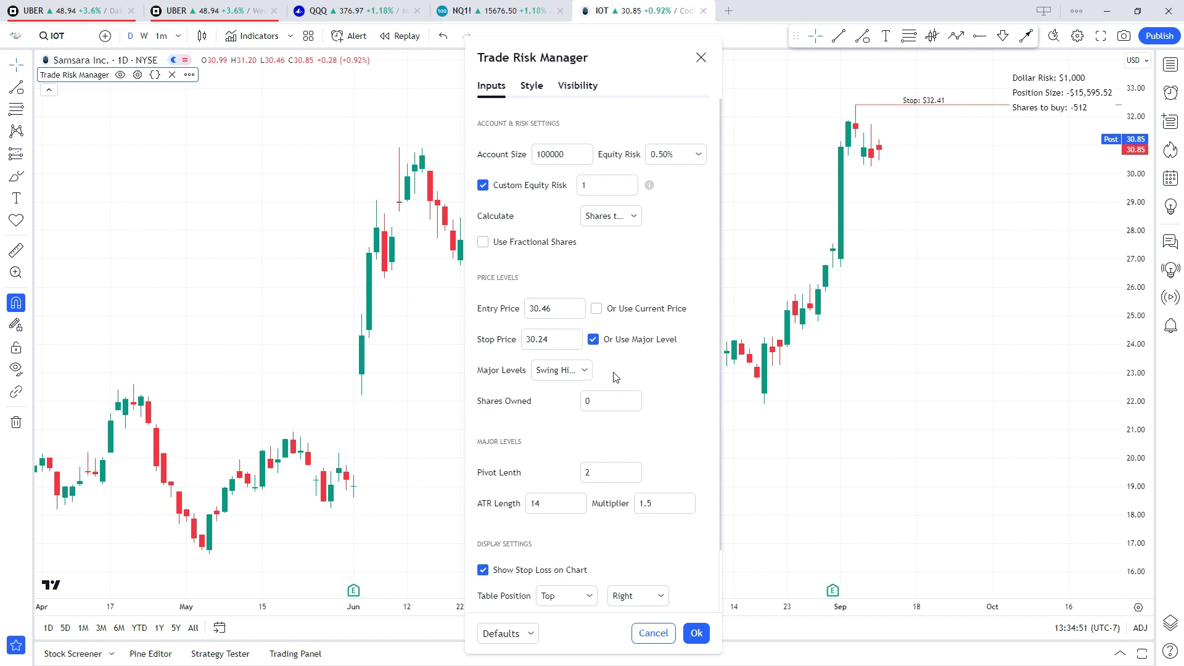
left_click(589, 371)
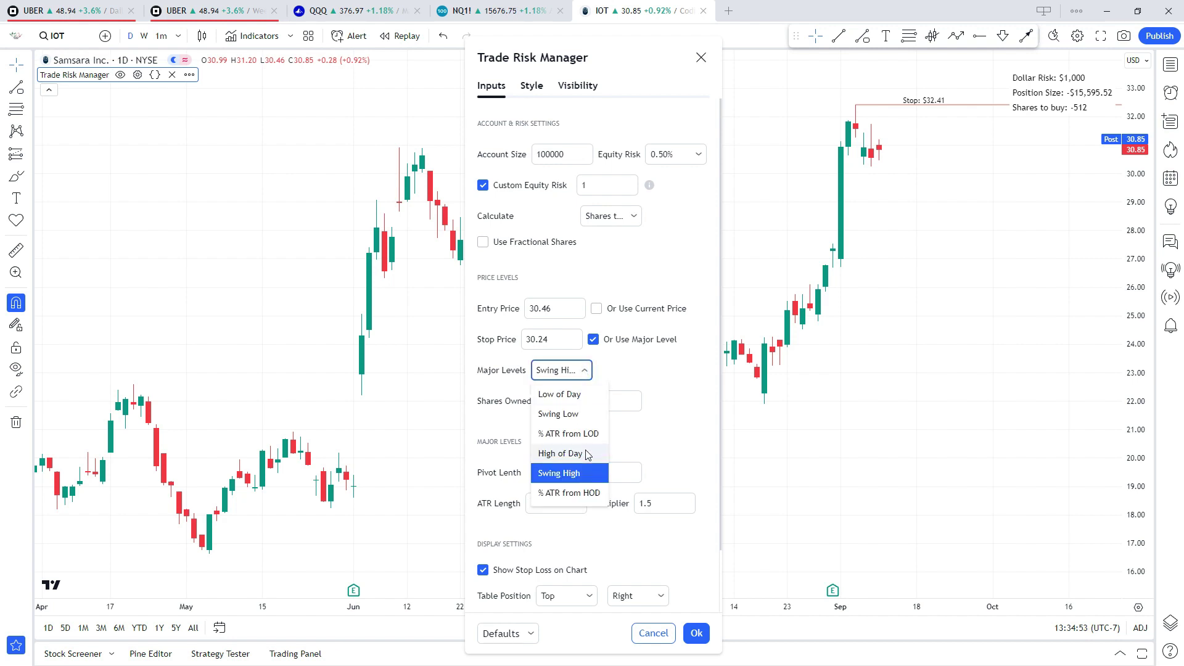
left_click(585, 452)
left_click(587, 373)
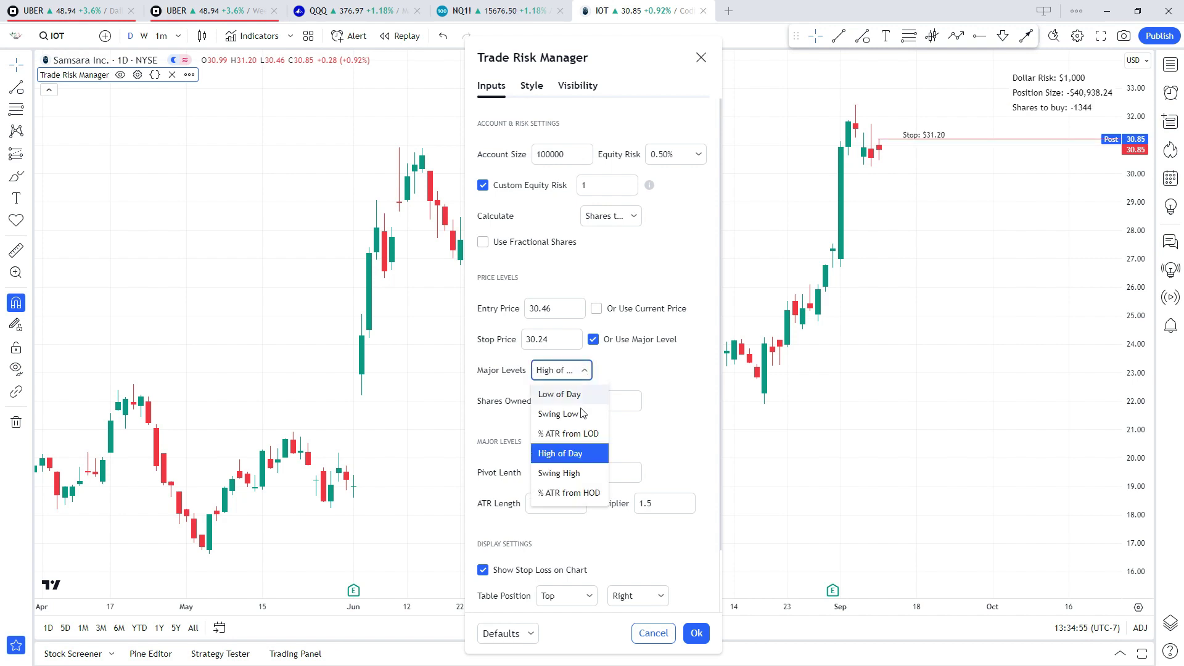
left_click(583, 494)
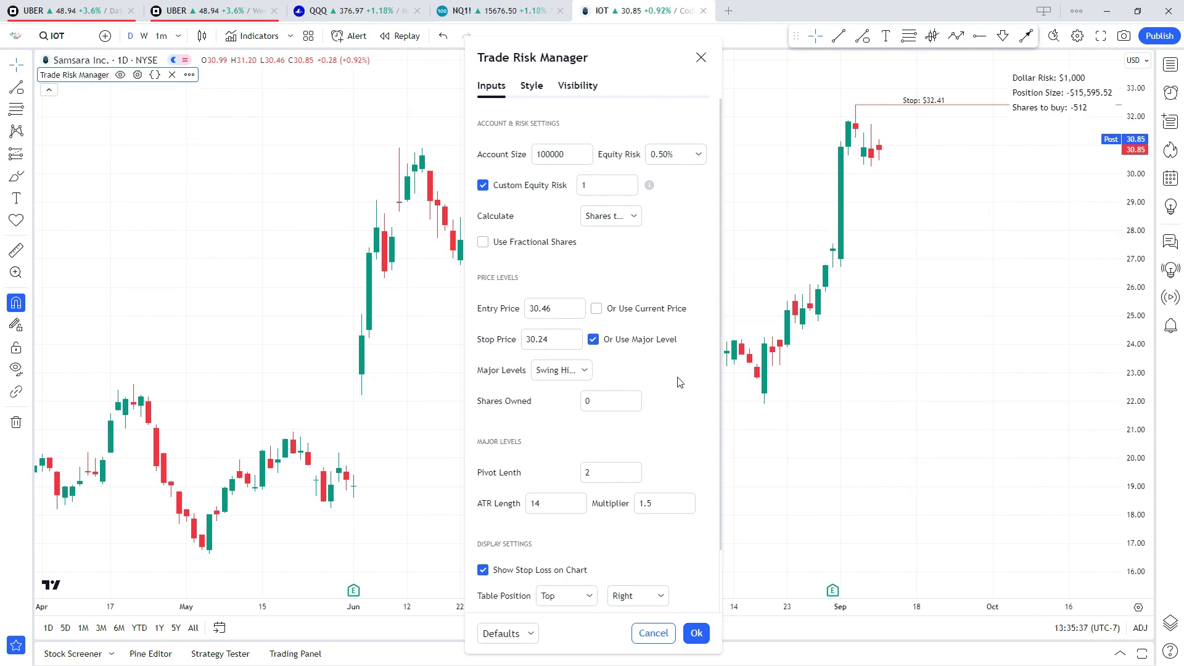
Step: Switch the calculation to Stop Loss, comparing it once with Shares to Buy
left_click(629, 216)
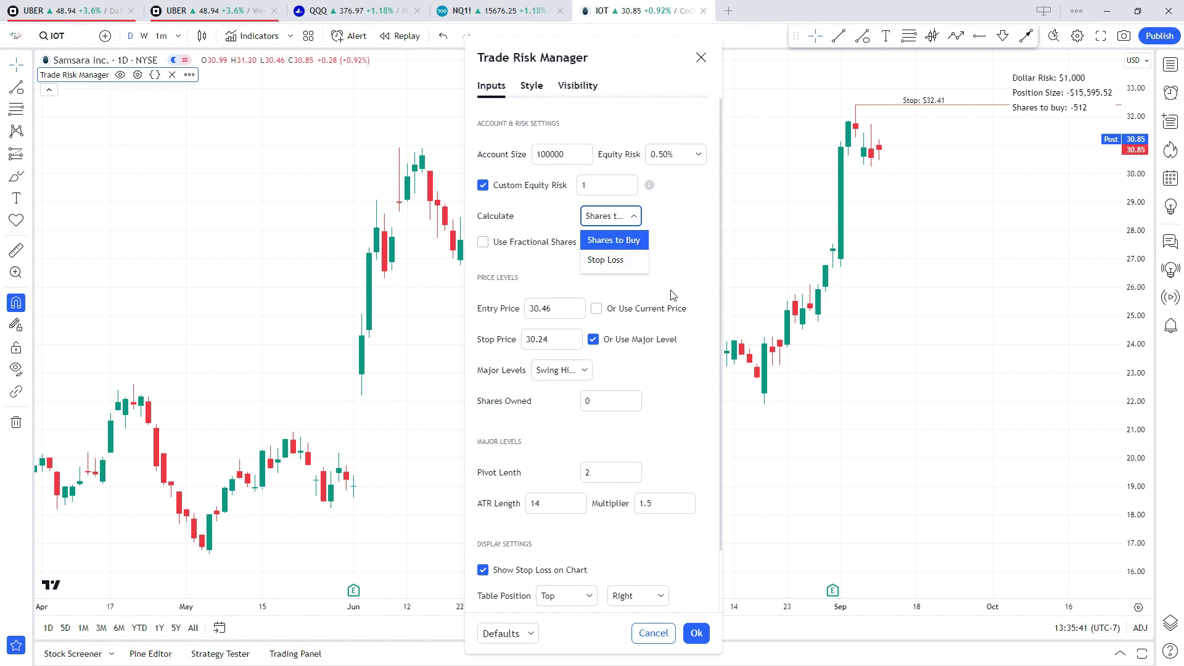
left_click(606, 259)
left_click(636, 216)
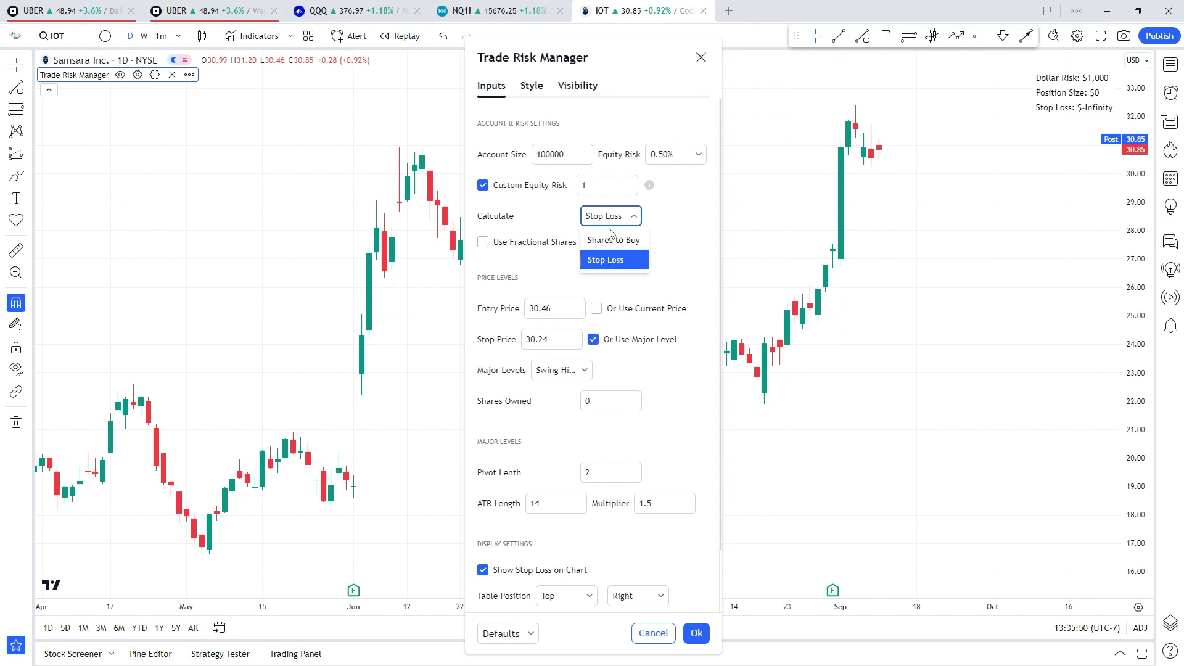
left_click(611, 239)
left_click(610, 216)
left_click(619, 267)
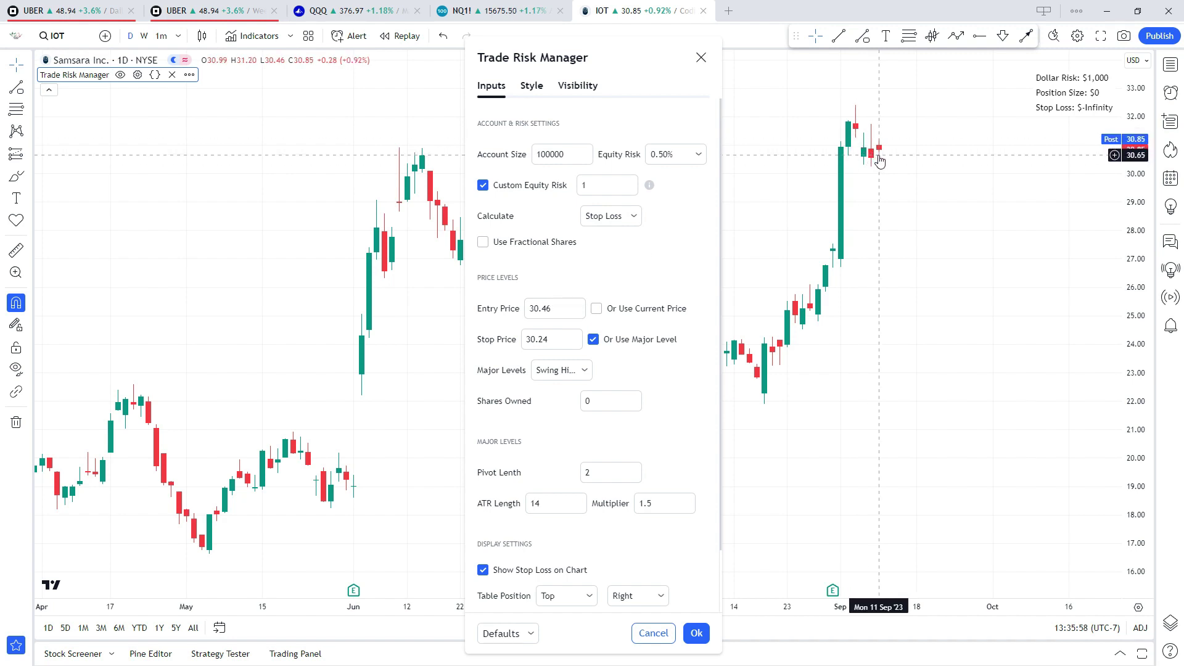
Step: Set the entry price to 31.20 and the shares owned to 500
double_click(541, 308)
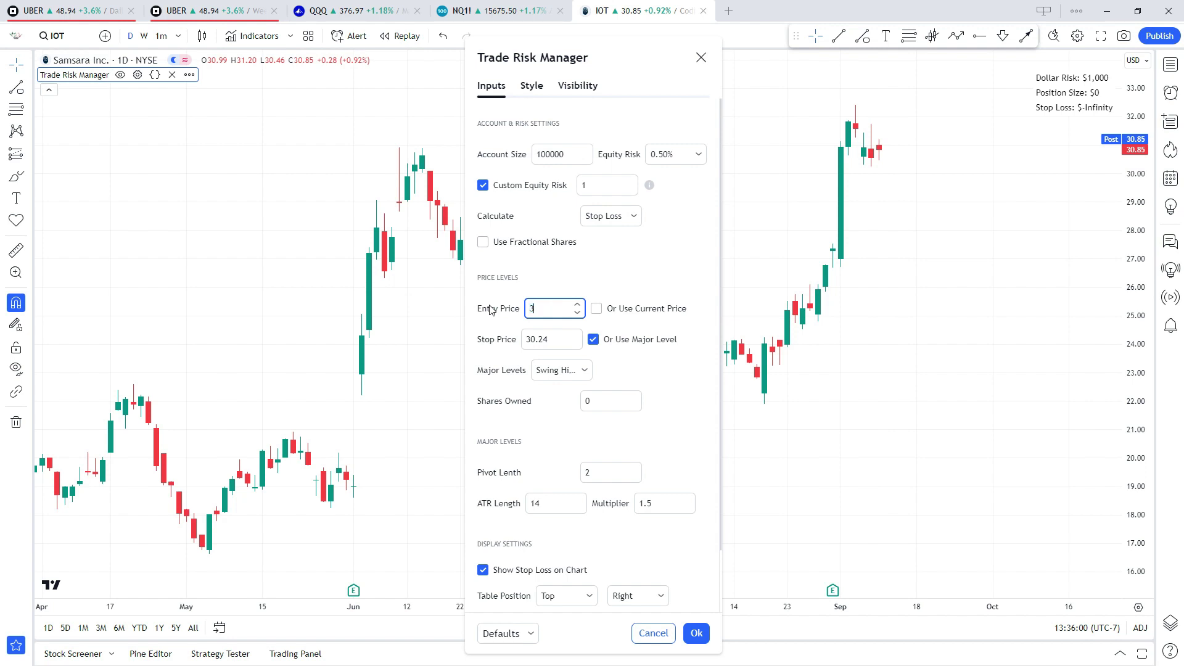
type("31.20")
left_click(536, 288)
double_click(589, 402)
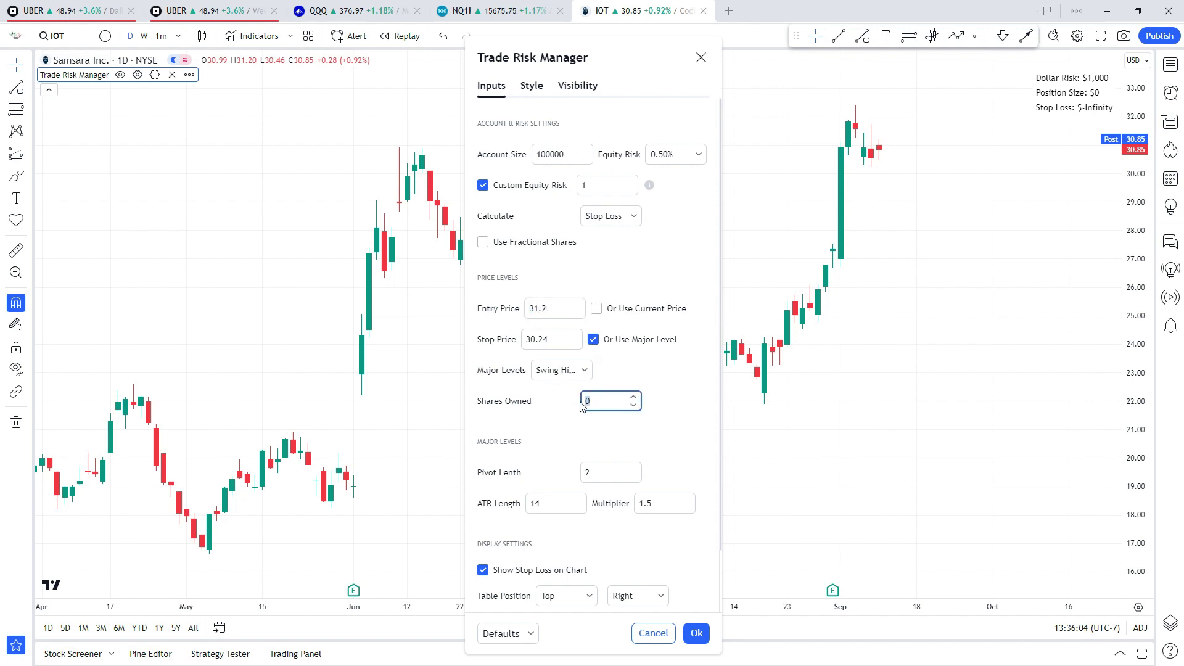
left_click(687, 425)
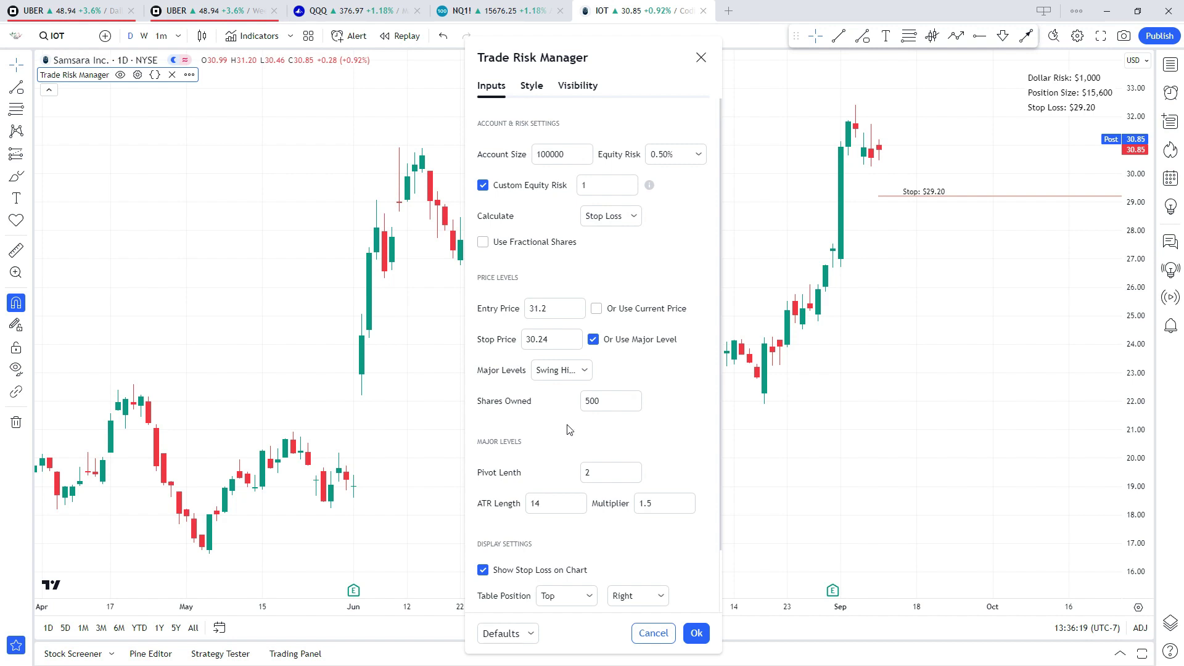
Step: Set the shares owned to -500 for a short position and apply the indicator settings
left_click(586, 401)
left_click(671, 438)
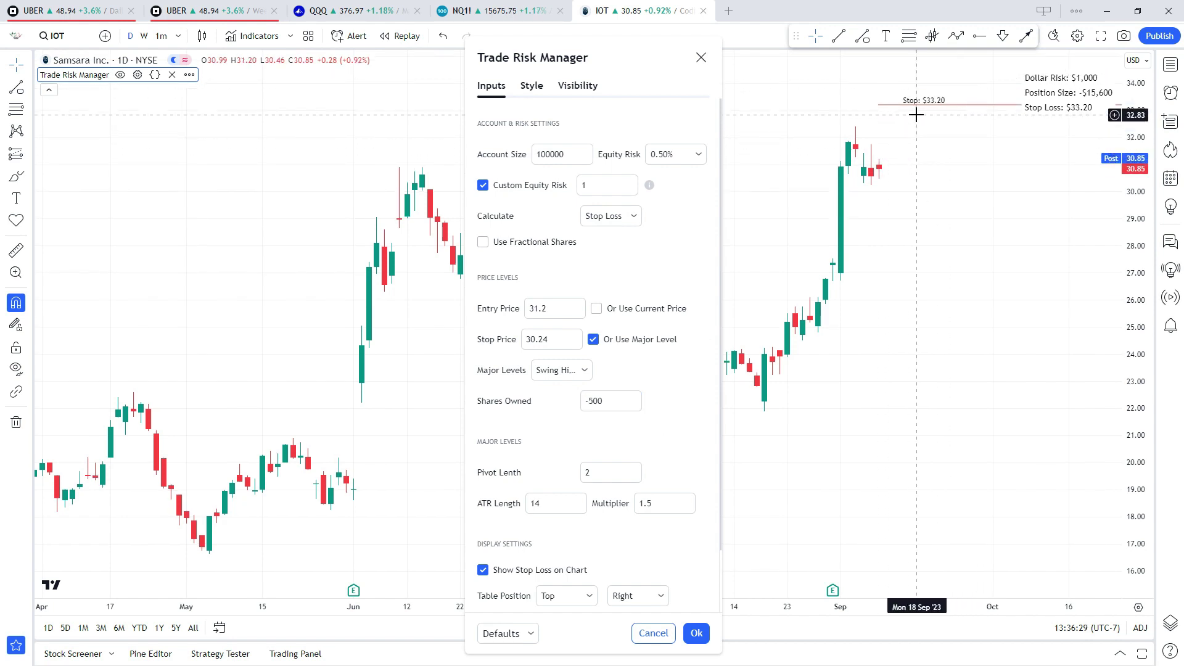
left_click(703, 634)
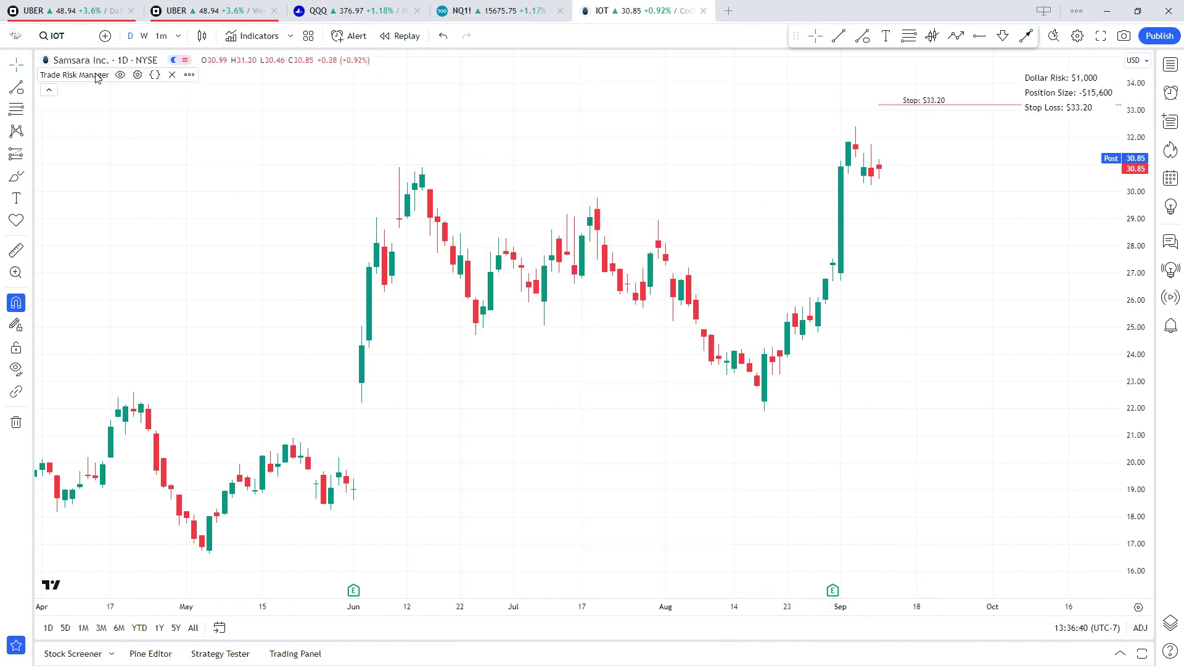
Step: Remove the Trade Risk Manager from the chart and add it again from the personal scripts
left_click(171, 75)
left_click(250, 36)
scroll(602, 320, "down", 5)
scroll(607, 343, "down", 10)
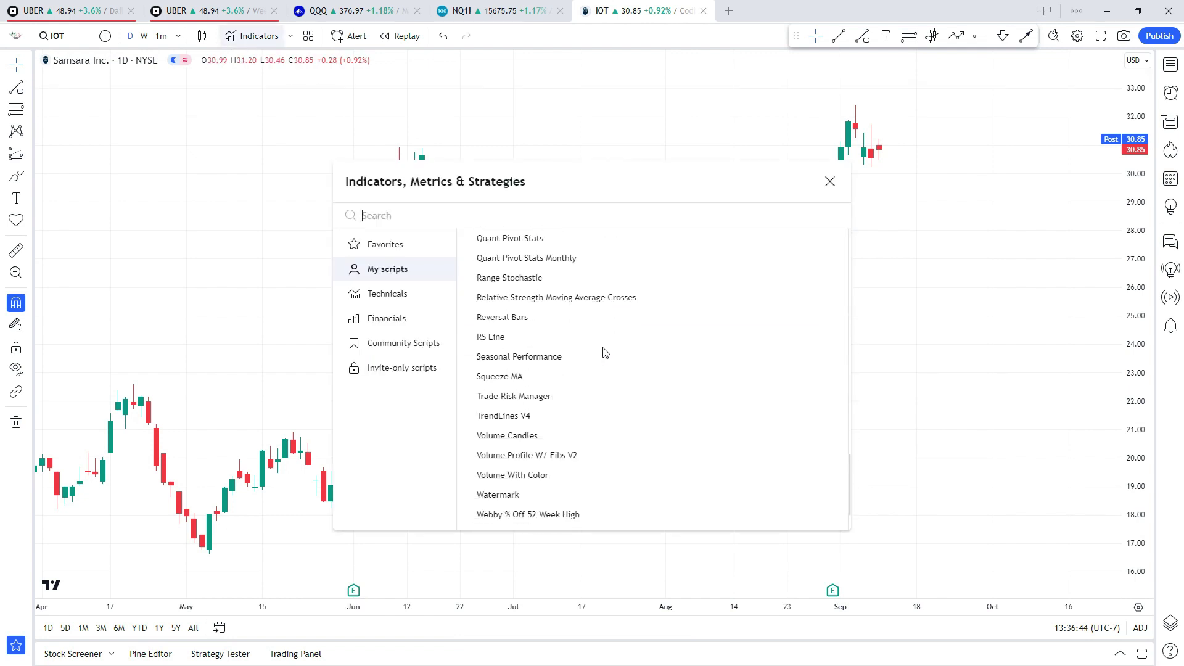
left_click(576, 402)
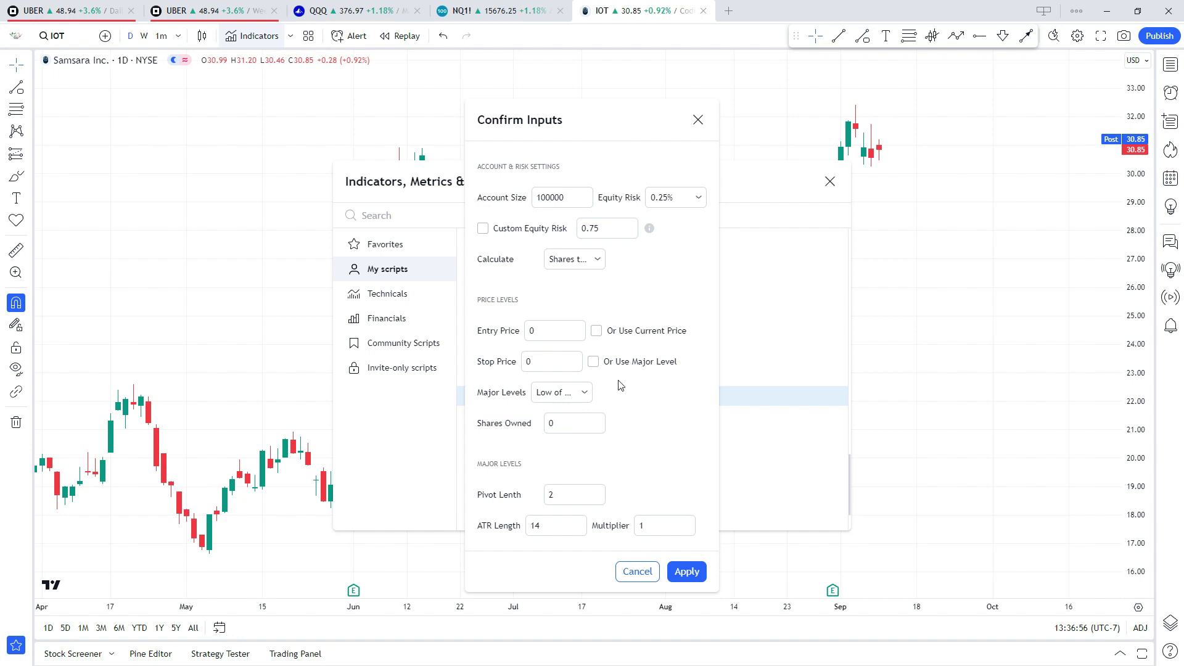
Step: In the new indicator's inputs, use the current price for entry and the Swing Low major level for the stop price
left_click(597, 331)
left_click(593, 362)
left_click(580, 393)
left_click(582, 435)
Step: Set the pivot length to 1, apply the inputs and close the indicator library
left_click(599, 499)
left_click(686, 571)
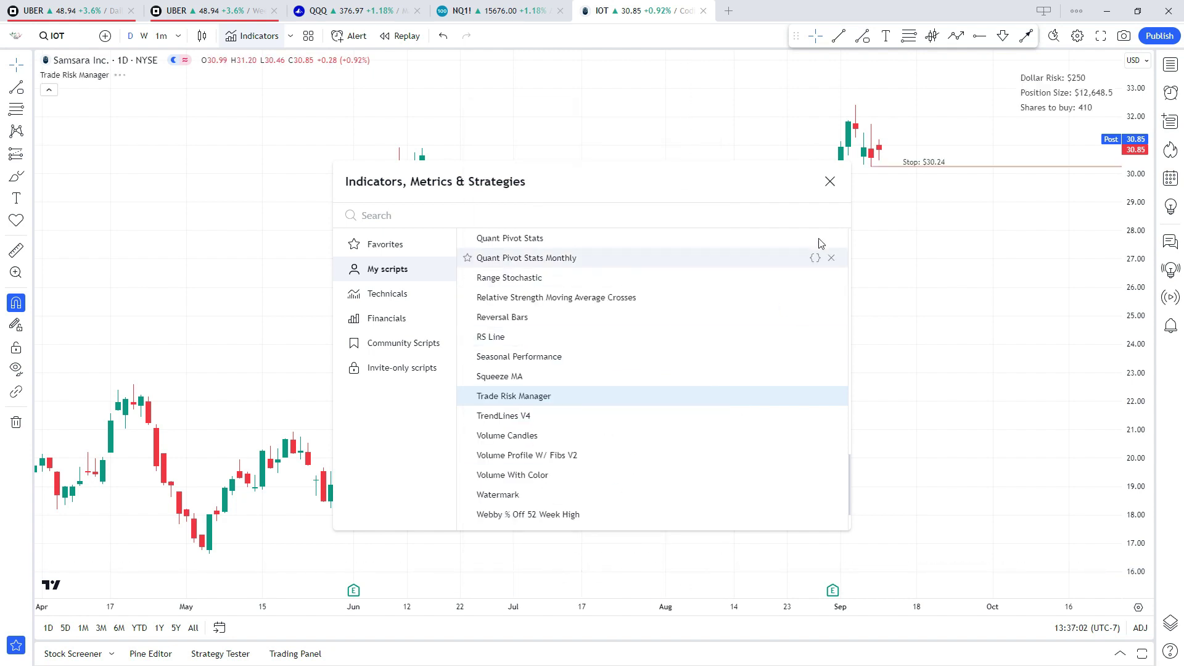
left_click(829, 181)
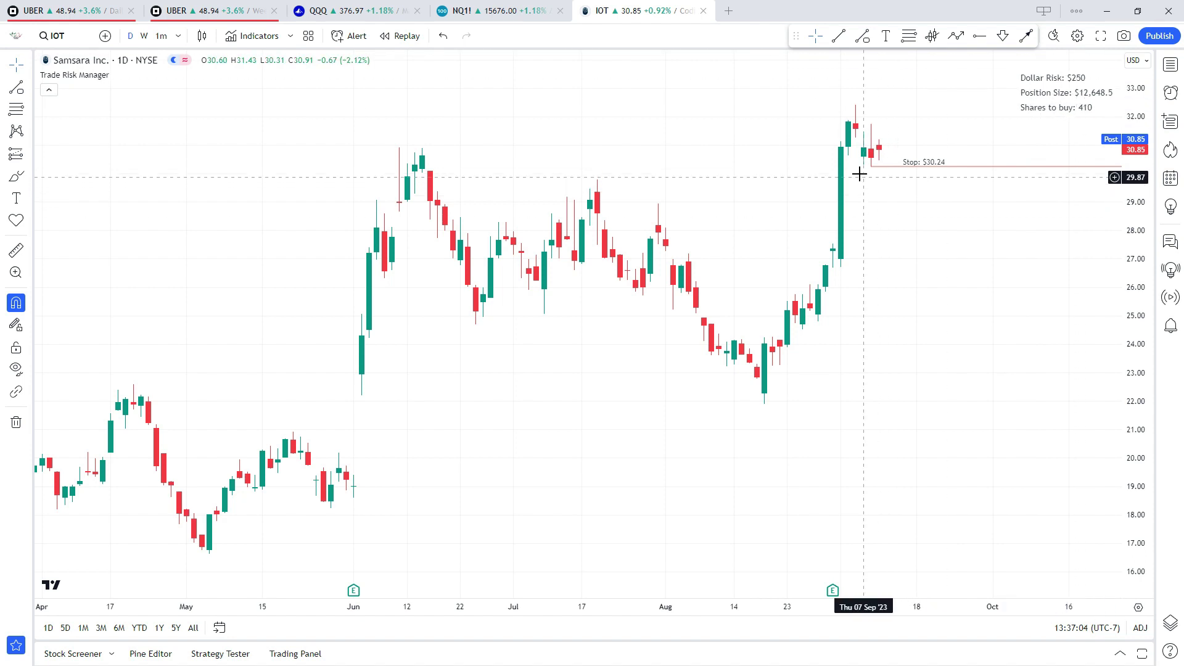